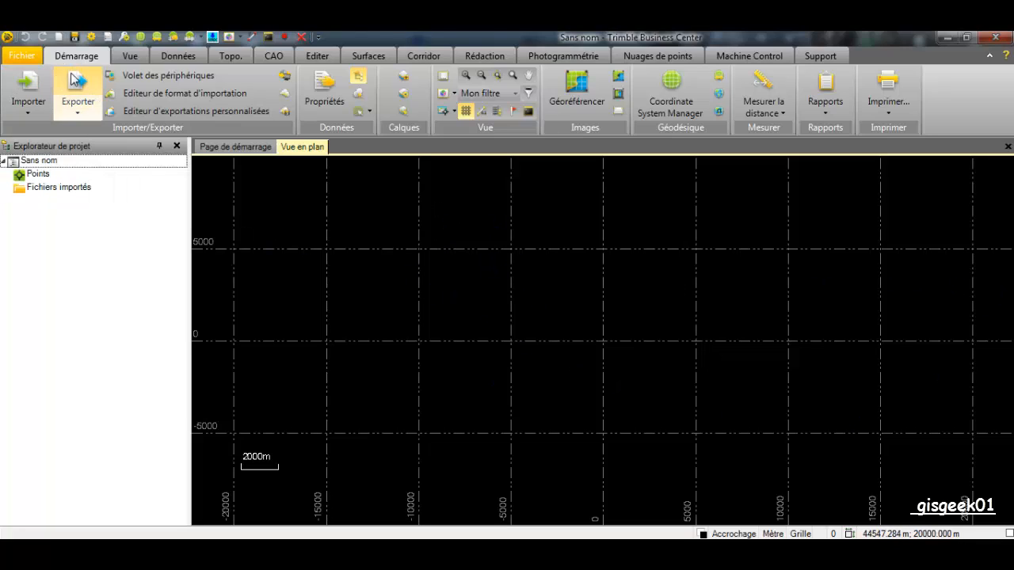
Open the application options from the File backstage and apply them unchanged
{"action": "left_click", "coordinate": [35, 59]}
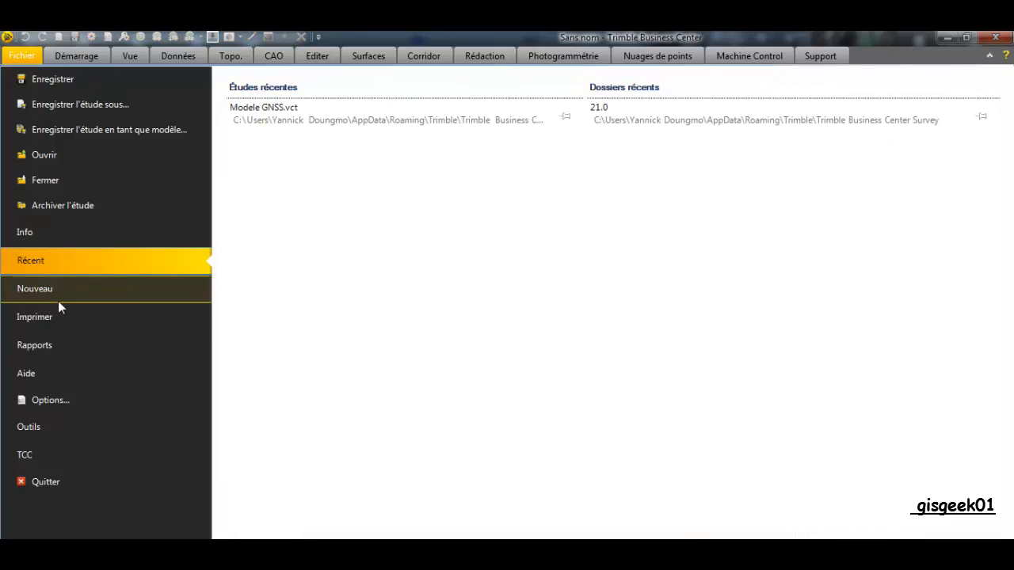
{"action": "left_click", "coordinate": [62, 400]}
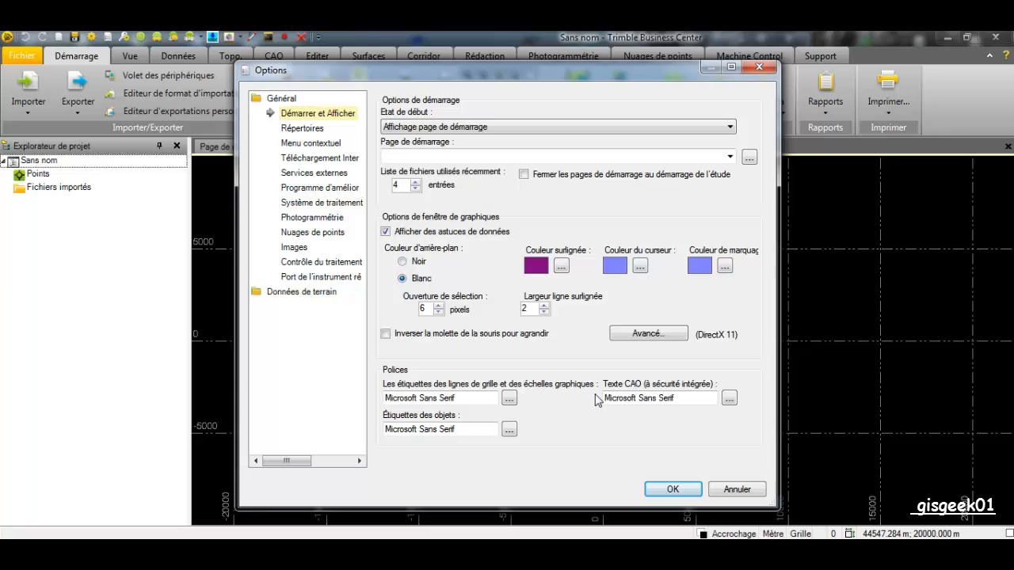
{"action": "left_click", "coordinate": [683, 488]}
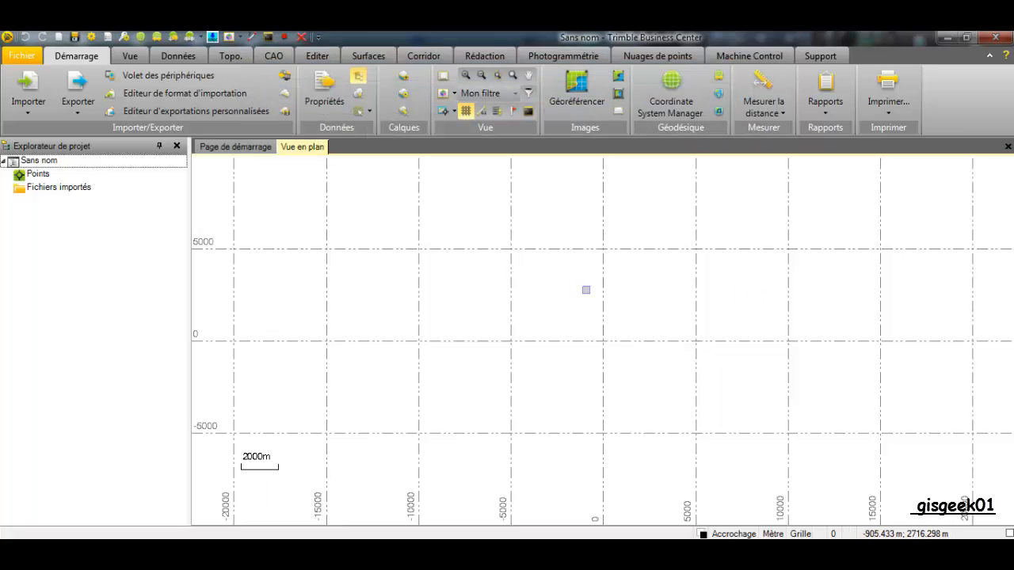
Set the graphics background colour to black in the application options
{"action": "left_click", "coordinate": [21, 55]}
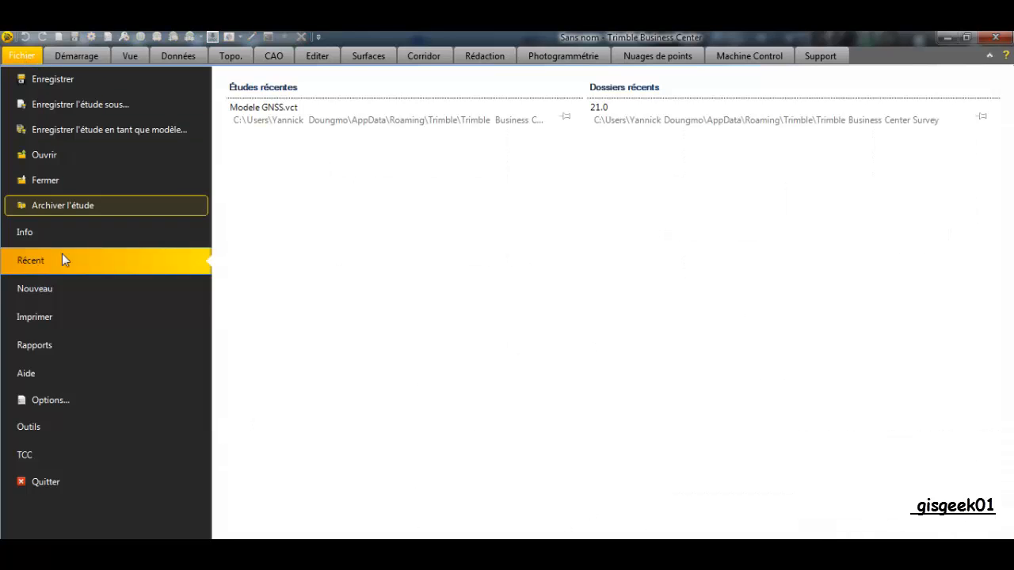
{"action": "left_click", "coordinate": [66, 400]}
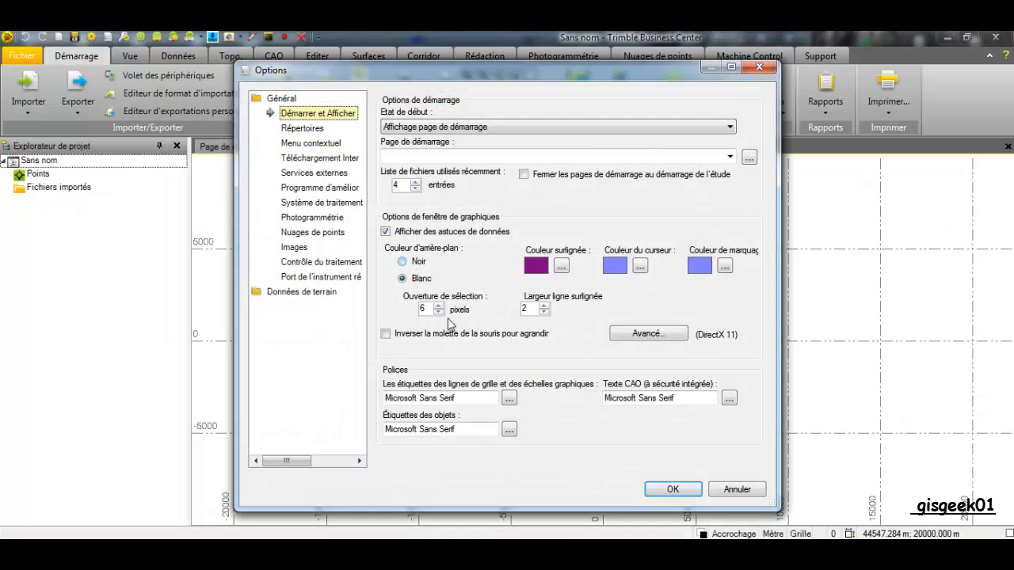
{"action": "left_click", "coordinate": [405, 262]}
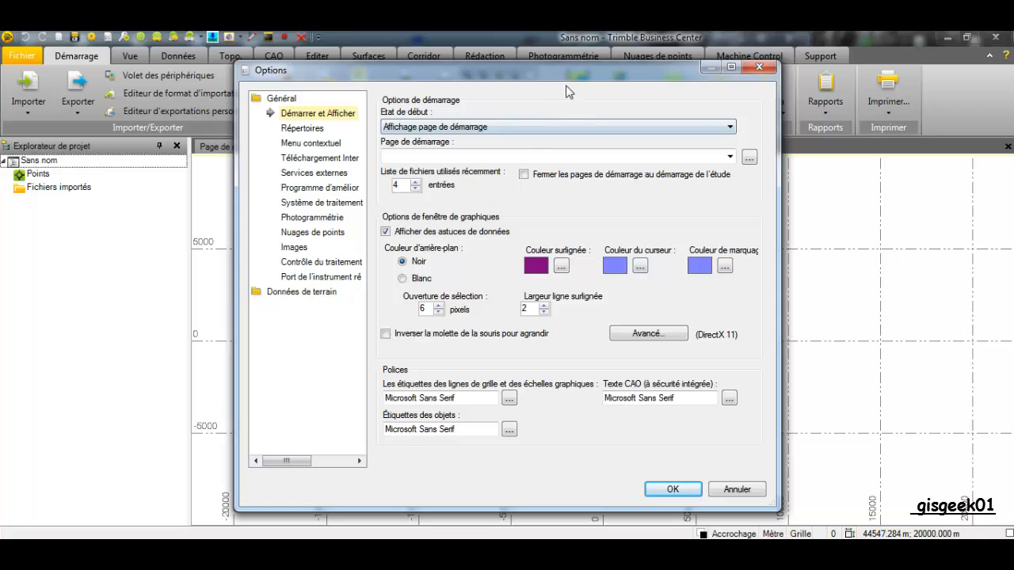
{"action": "left_click_drag", "start_coordinate": [567, 88], "coordinate": [395, 91]}
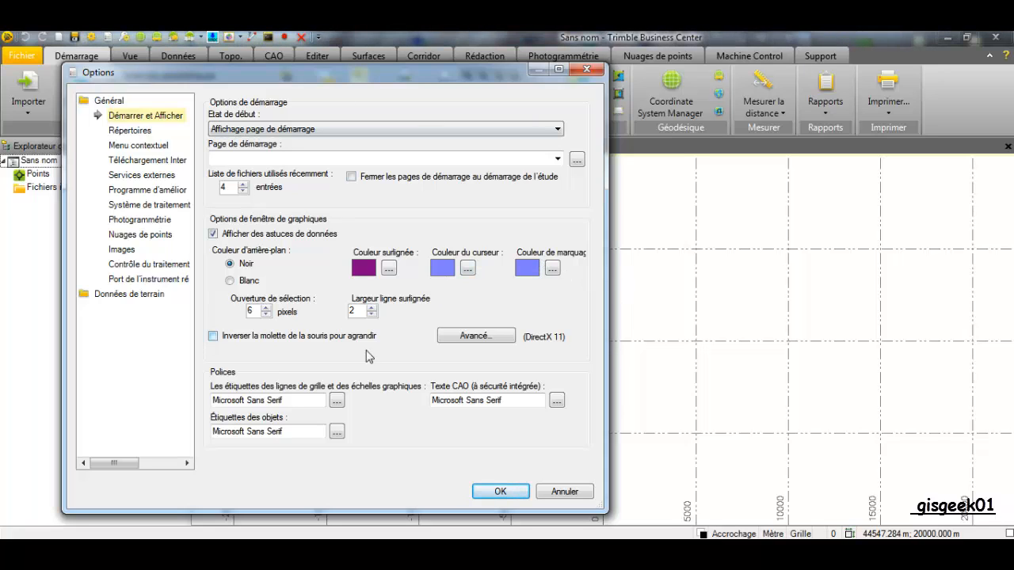
{"action": "left_click", "coordinate": [500, 492]}
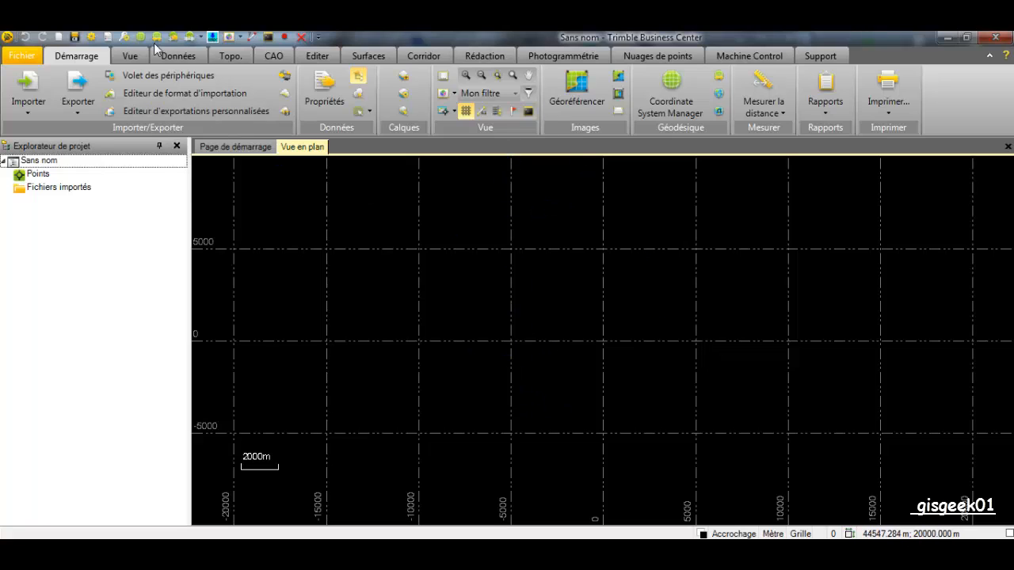
Keep the plan view grid line colour grey in the vector worksheet display settings
{"action": "left_click", "coordinate": [93, 39]}
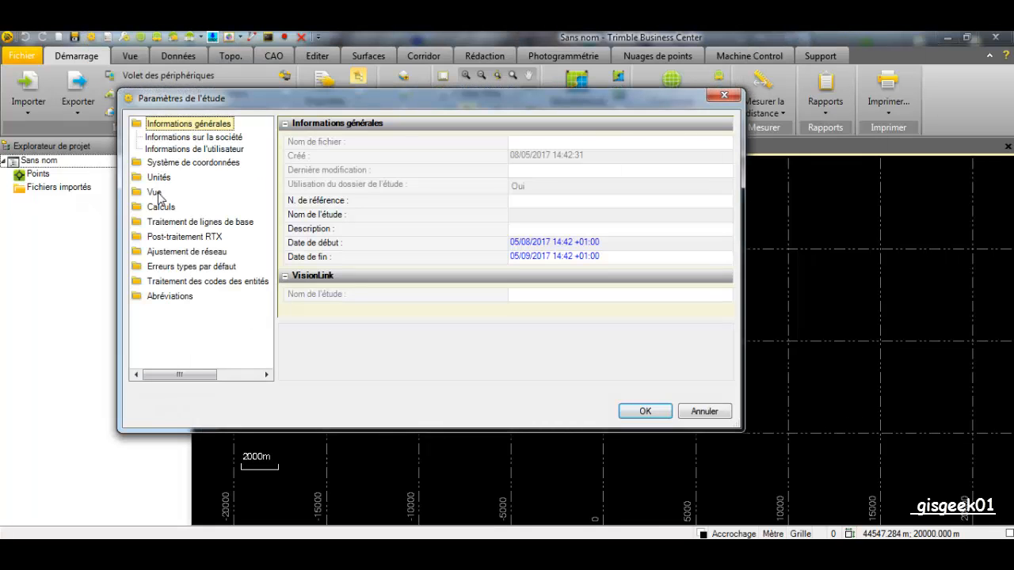
{"action": "left_click", "coordinate": [159, 196]}
{"action": "left_click", "coordinate": [187, 230]}
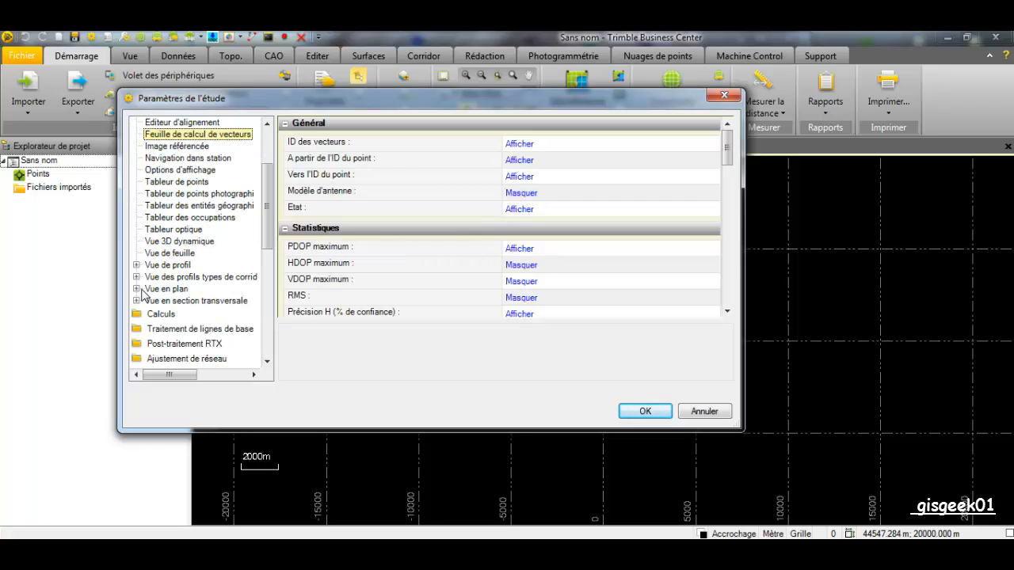
{"action": "left_click", "coordinate": [136, 289]}
{"action": "left_click", "coordinate": [195, 303]}
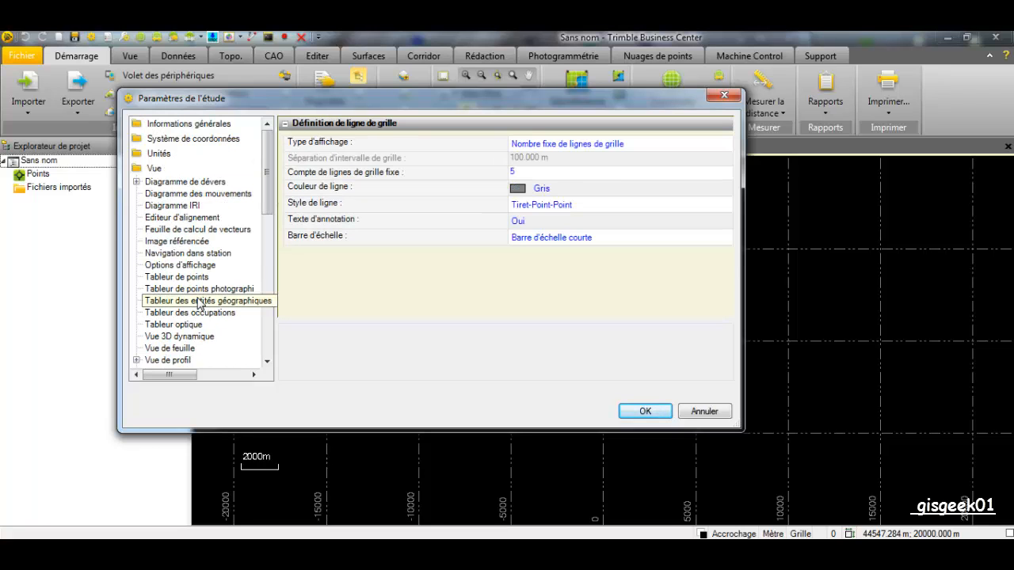
{"action": "left_click", "coordinate": [537, 194]}
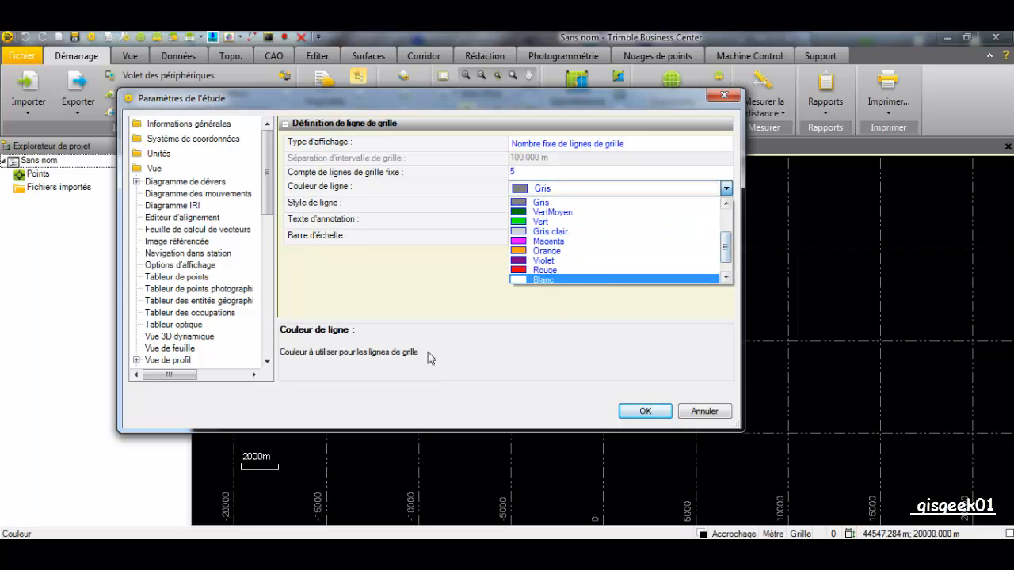
{"action": "left_click", "coordinate": [444, 299]}
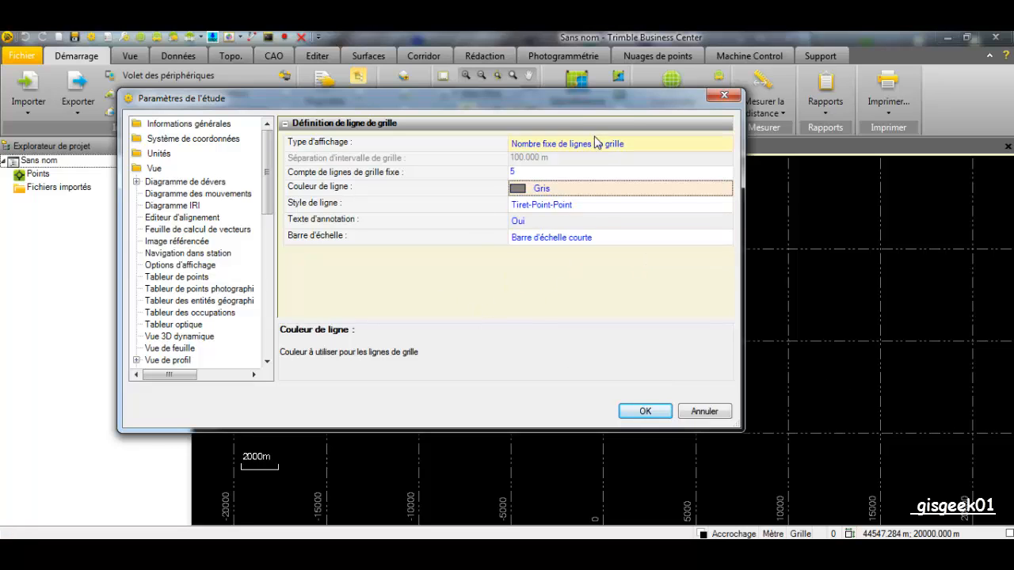
Set the plan grid line count and keep the Tiret-Point-Point line style, then confirm
{"action": "left_click_drag", "start_coordinate": [563, 107], "coordinate": [470, 124]}
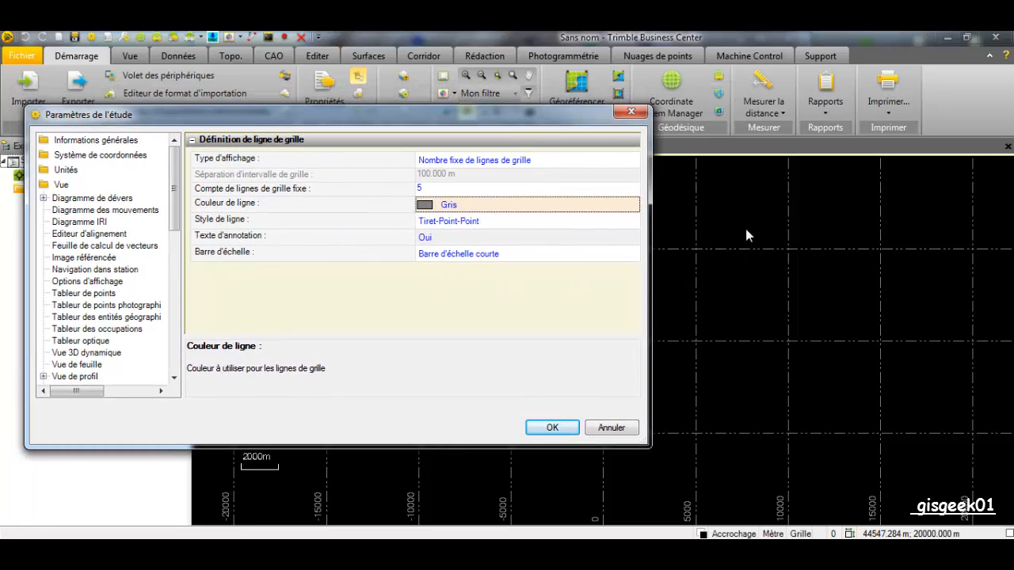
{"action": "left_click", "coordinate": [467, 190]}
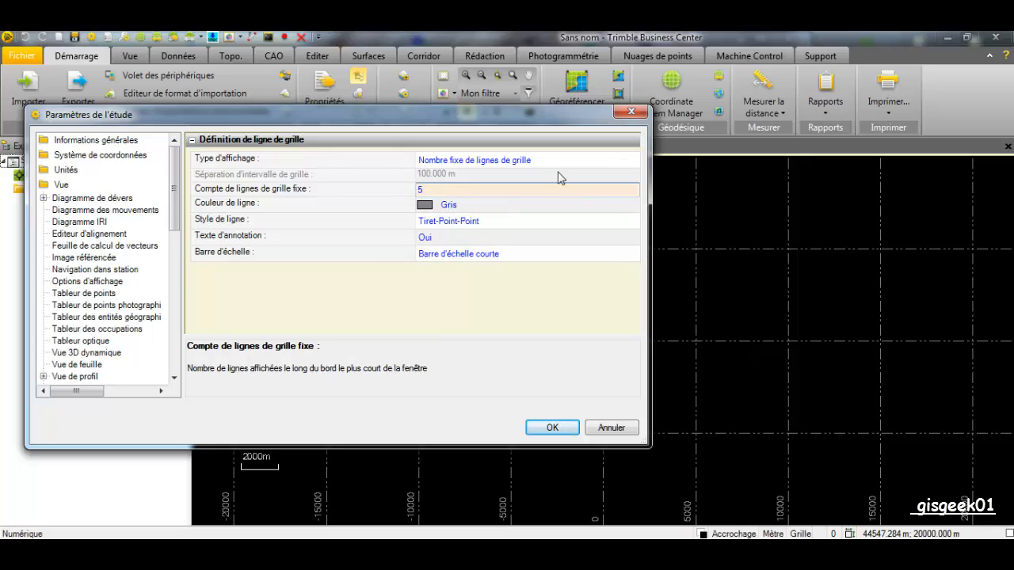
{"action": "left_click", "coordinate": [534, 222]}
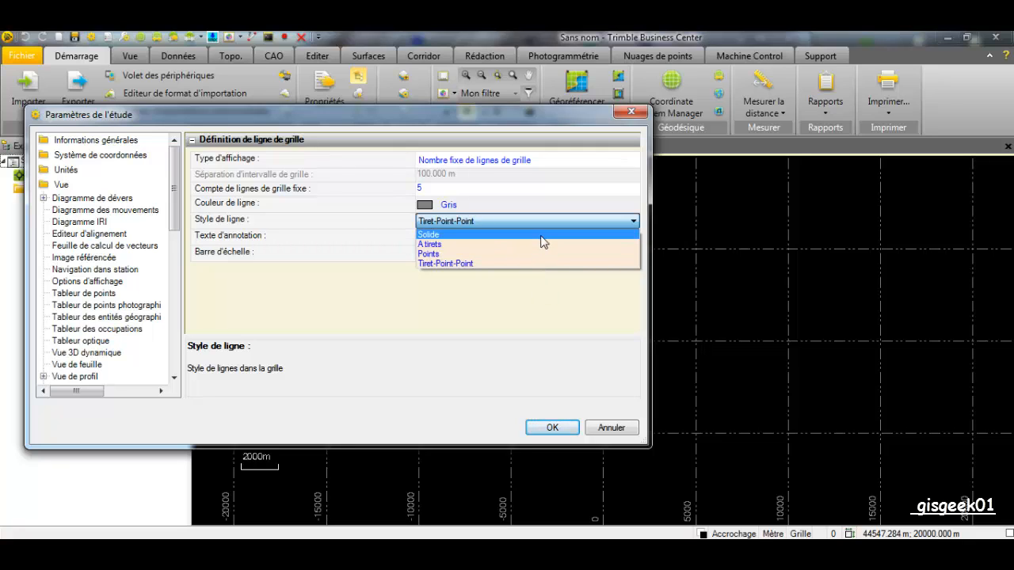
{"action": "left_click", "coordinate": [475, 299]}
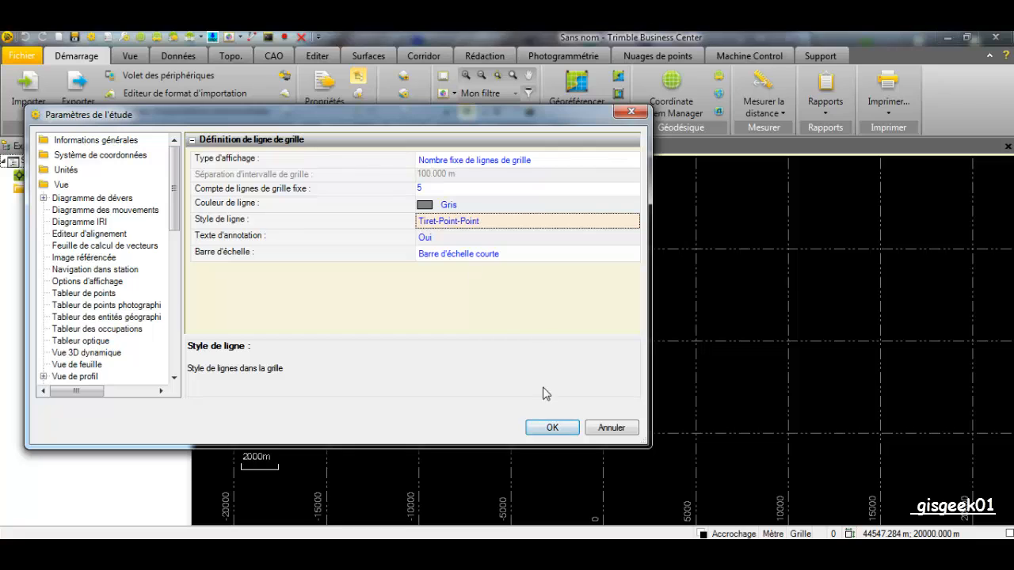
{"action": "left_click", "coordinate": [547, 428]}
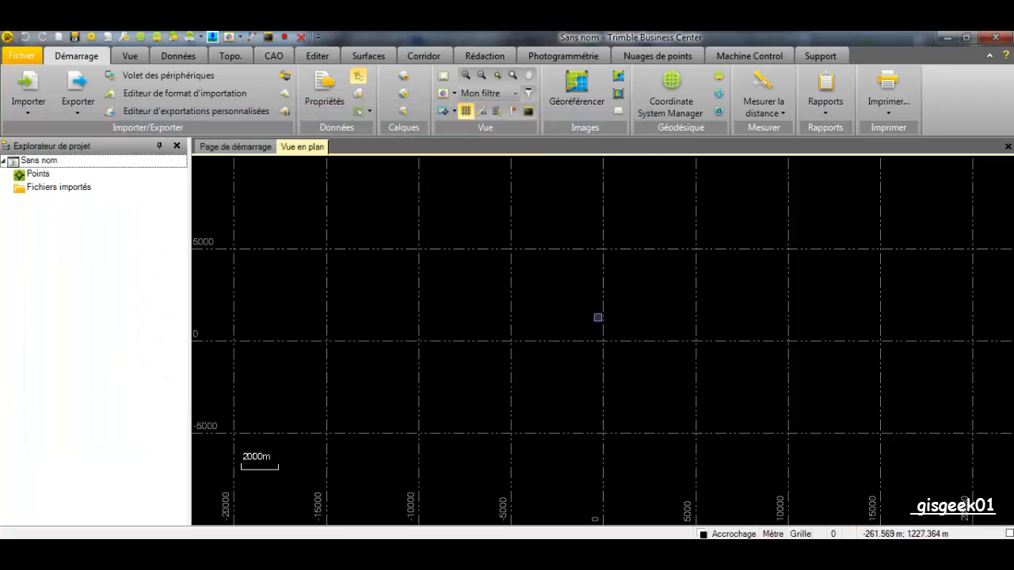
Reopen project settings and browse Calculs and GNSS tolerances to reach baseline processing
{"action": "left_click", "coordinate": [22, 55]}
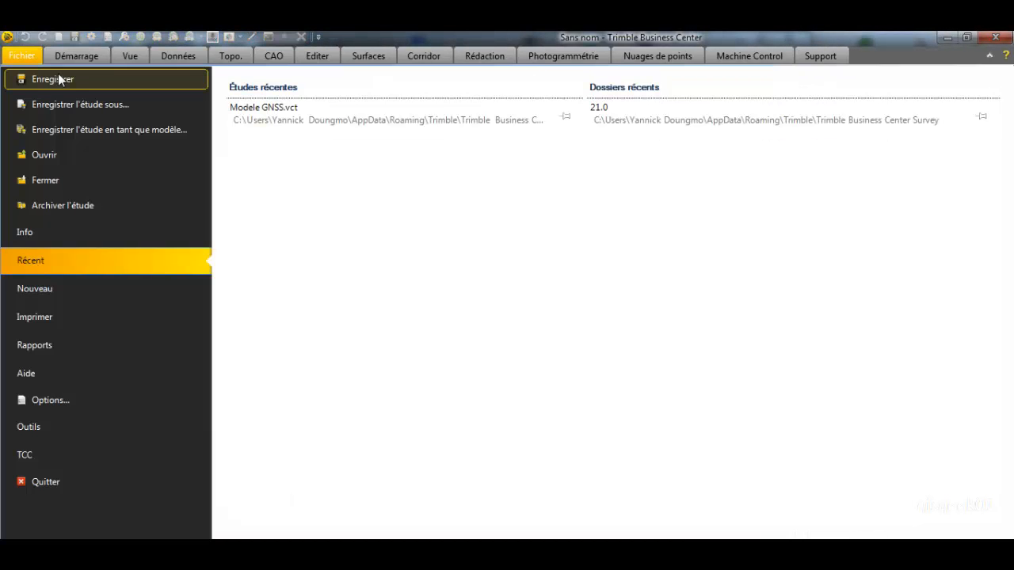
{"action": "left_click", "coordinate": [25, 59]}
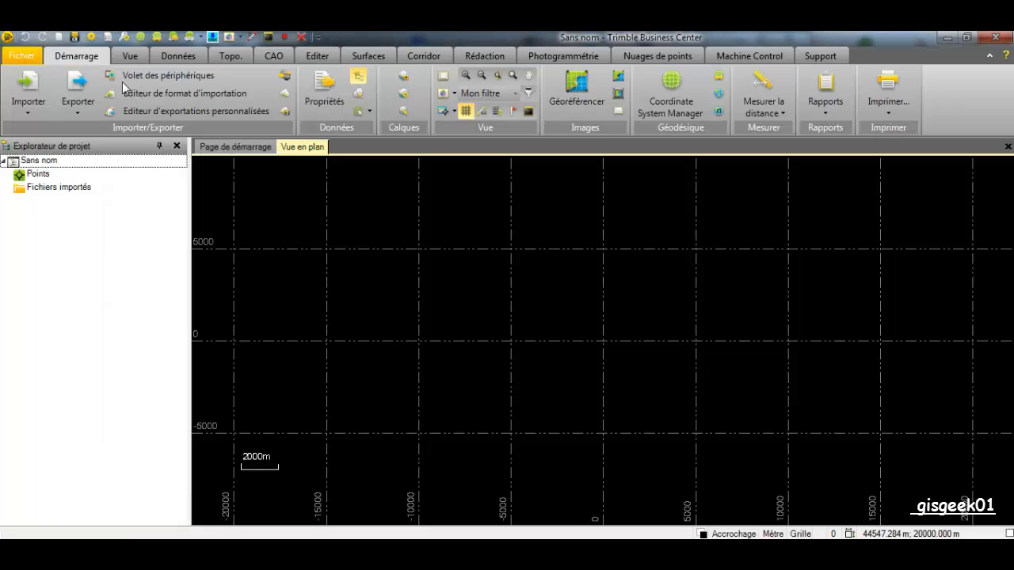
{"action": "left_click", "coordinate": [91, 38]}
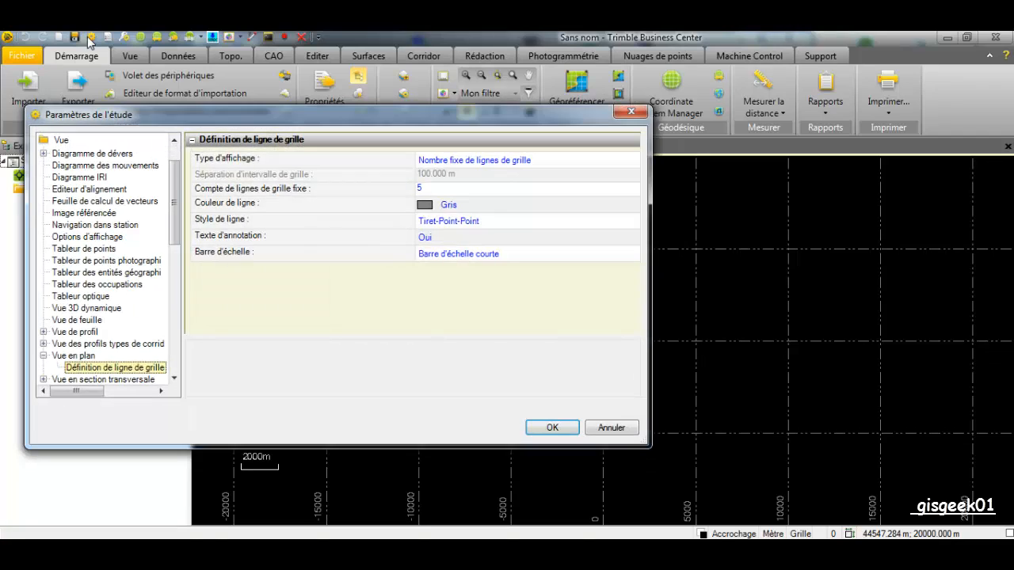
{"action": "scroll", "coordinate": [176, 184], "scroll_direction": "down", "scroll_amount": 5}
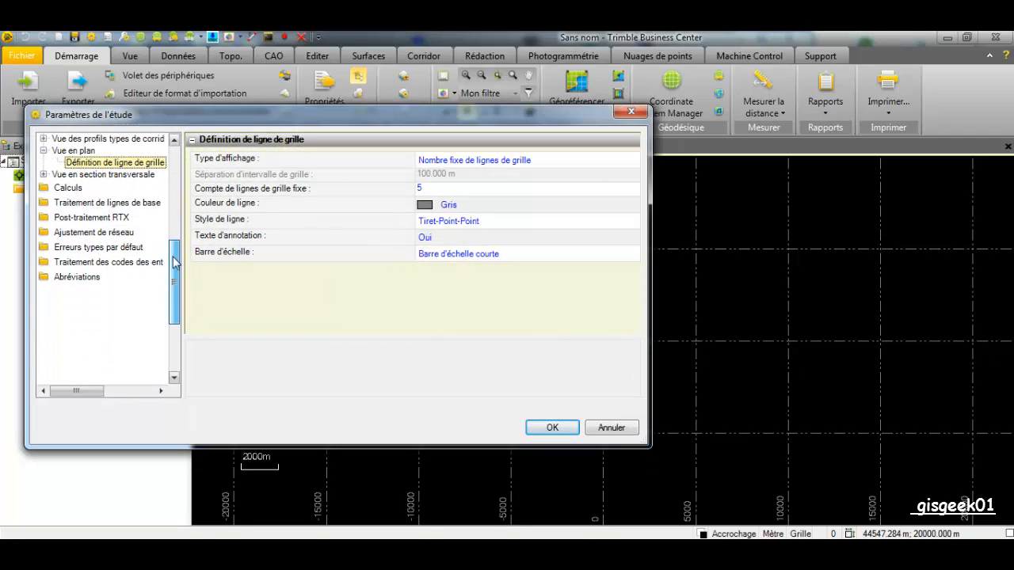
{"action": "left_click", "coordinate": [68, 189]}
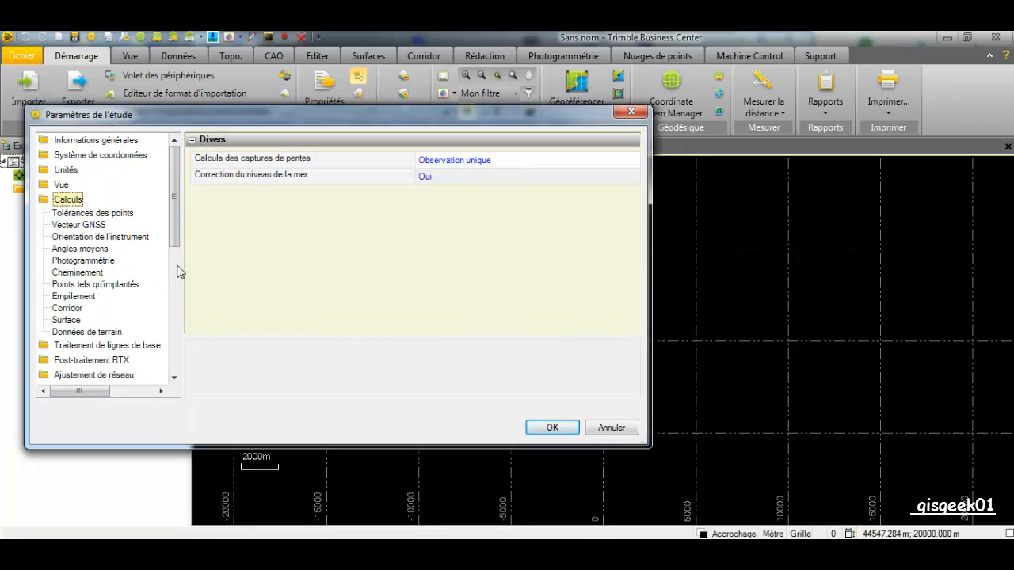
{"action": "left_click", "coordinate": [78, 226]}
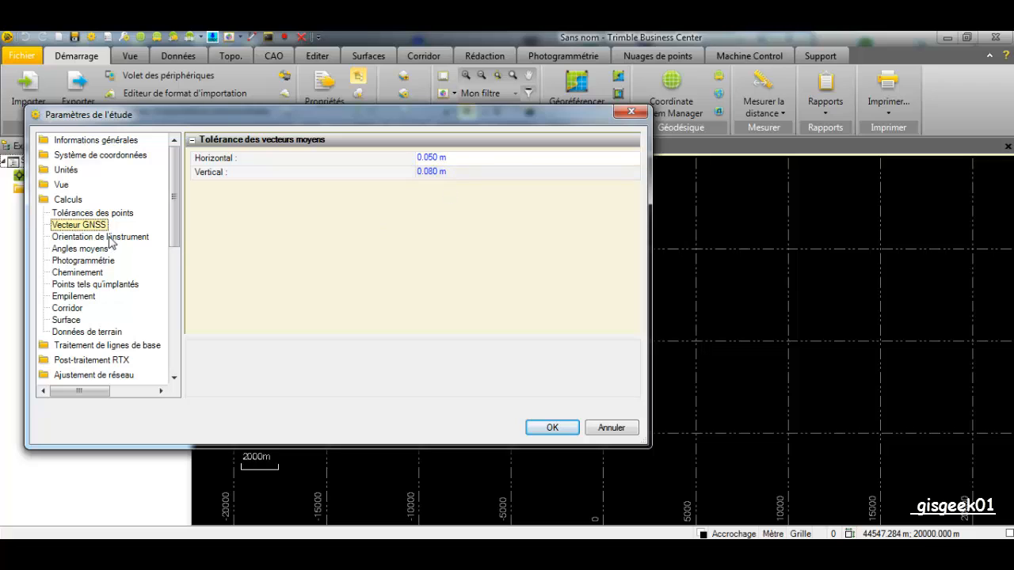
{"action": "left_click_drag", "start_coordinate": [179, 207], "coordinate": [179, 245]}
{"action": "left_click", "coordinate": [125, 286]}
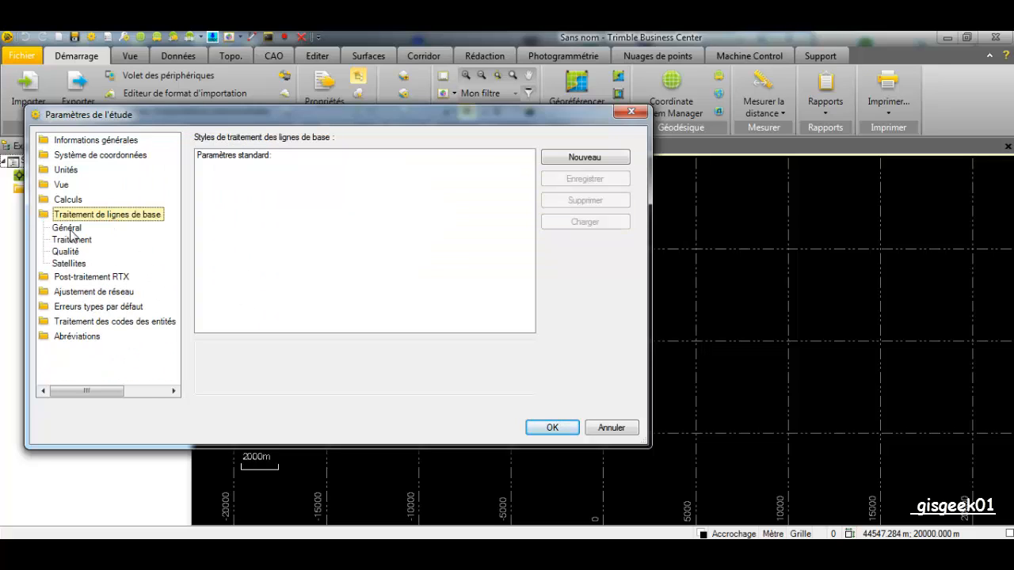
Under Qualité, change the horizontal flag to 0.020 m and the vertical flag to 0.050 m
{"action": "left_click", "coordinate": [68, 252]}
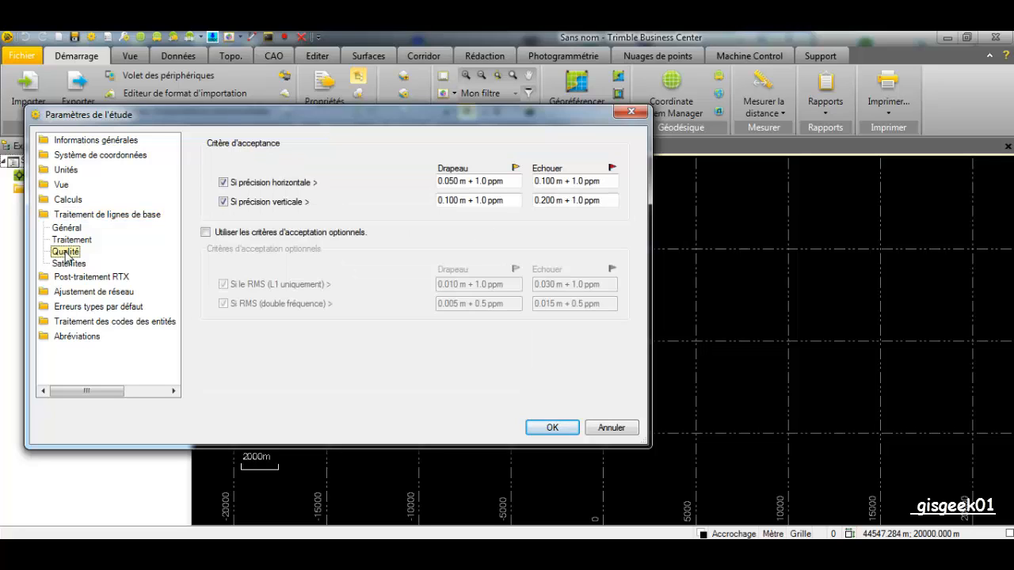
{"action": "left_click", "coordinate": [459, 187]}
{"action": "key", "text": "BackSpace"}
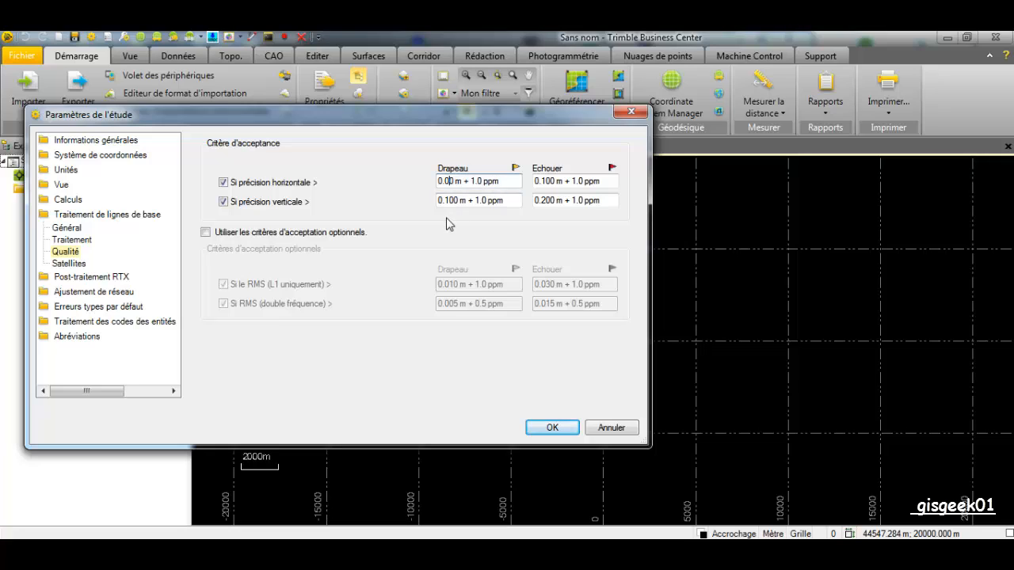
{"action": "type", "text": "2"}
{"action": "left_click", "coordinate": [460, 205]}
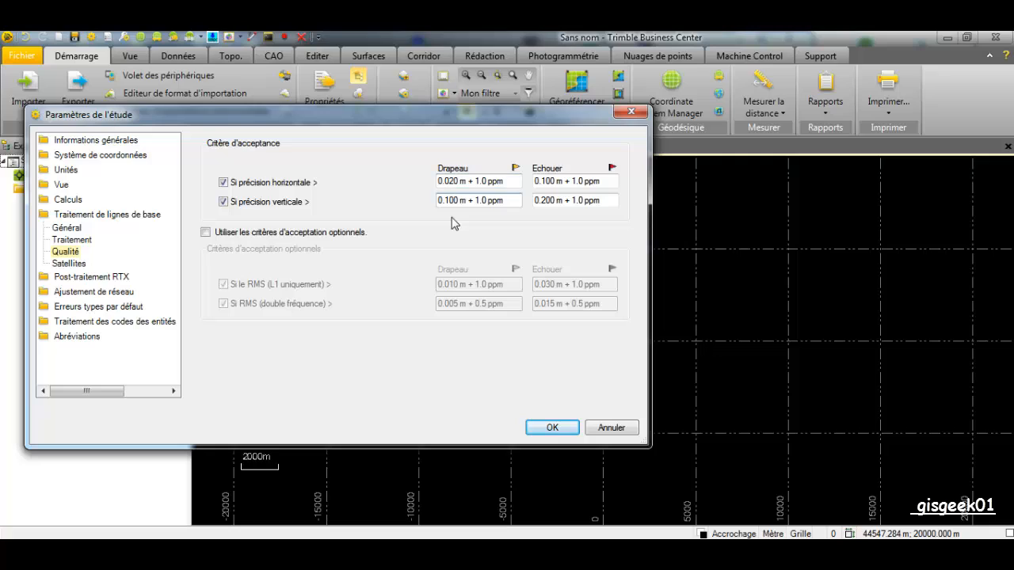
{"action": "key", "text": "BackSpace"}
{"action": "key", "text": "BackSpace"}
{"action": "type", "text": "05"}
Review the GPS, GLONASS, Galileo, BeiDou and QZSS satellite lists and the 10.0 deg elevation mask
{"action": "left_click", "coordinate": [66, 264]}
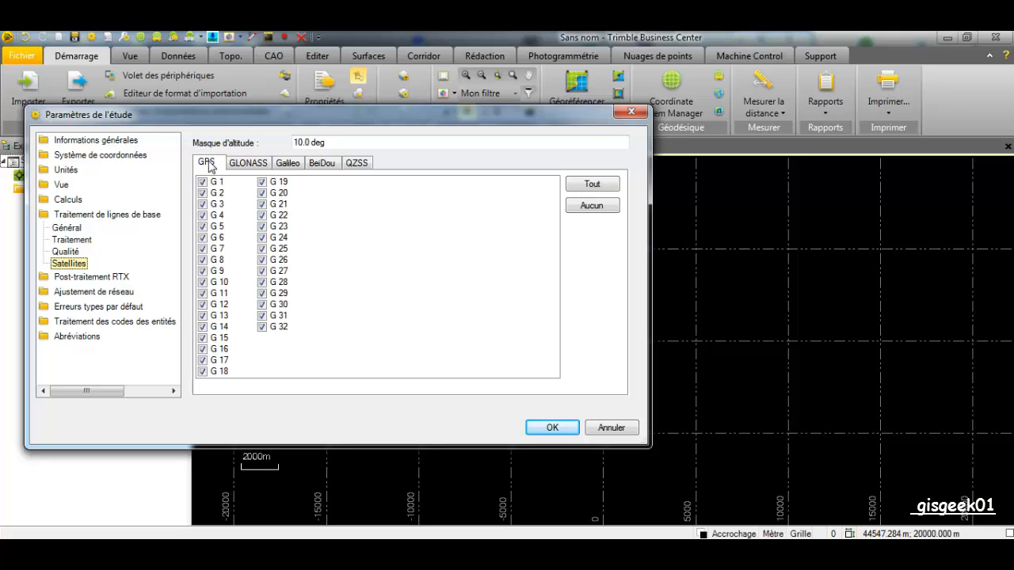
{"action": "left_click", "coordinate": [247, 167]}
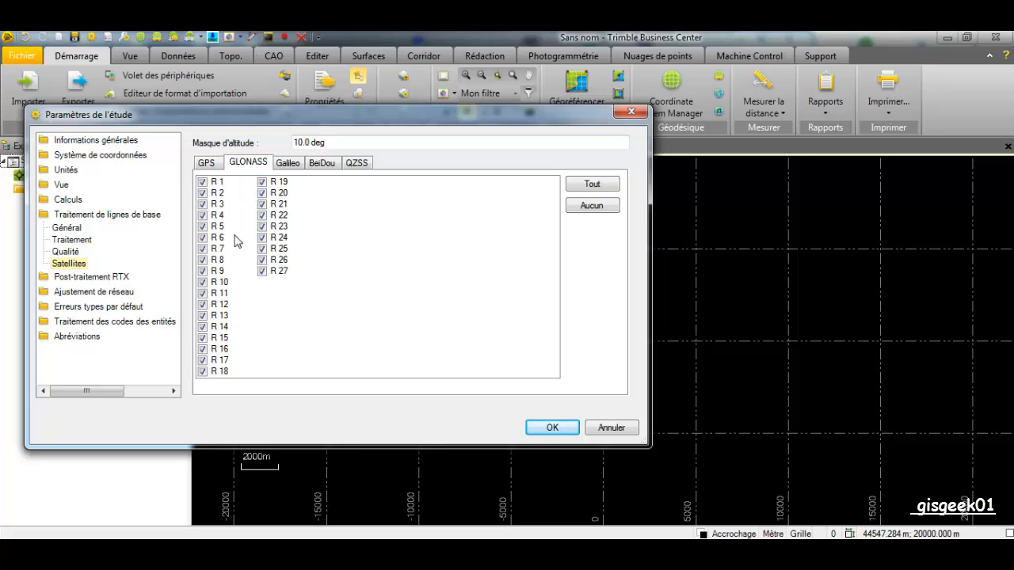
{"action": "left_click", "coordinate": [287, 167]}
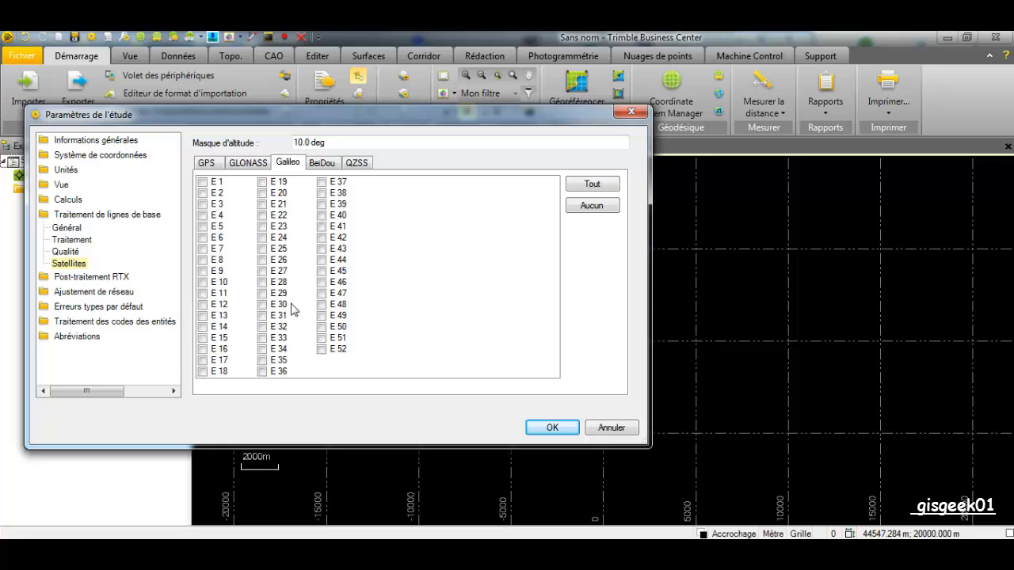
{"action": "left_click", "coordinate": [321, 166]}
{"action": "left_click", "coordinate": [358, 165]}
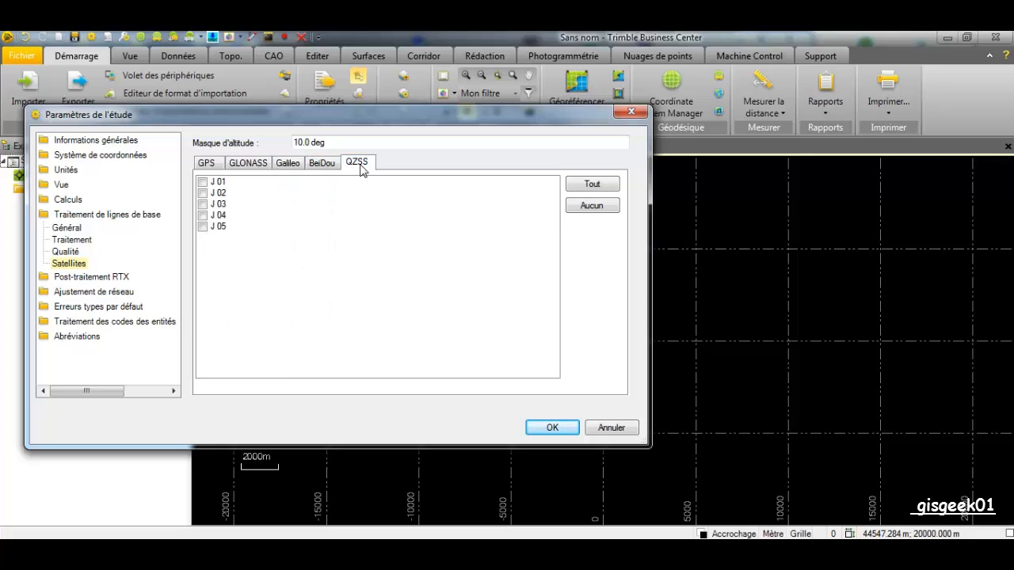
{"action": "left_click", "coordinate": [209, 166]}
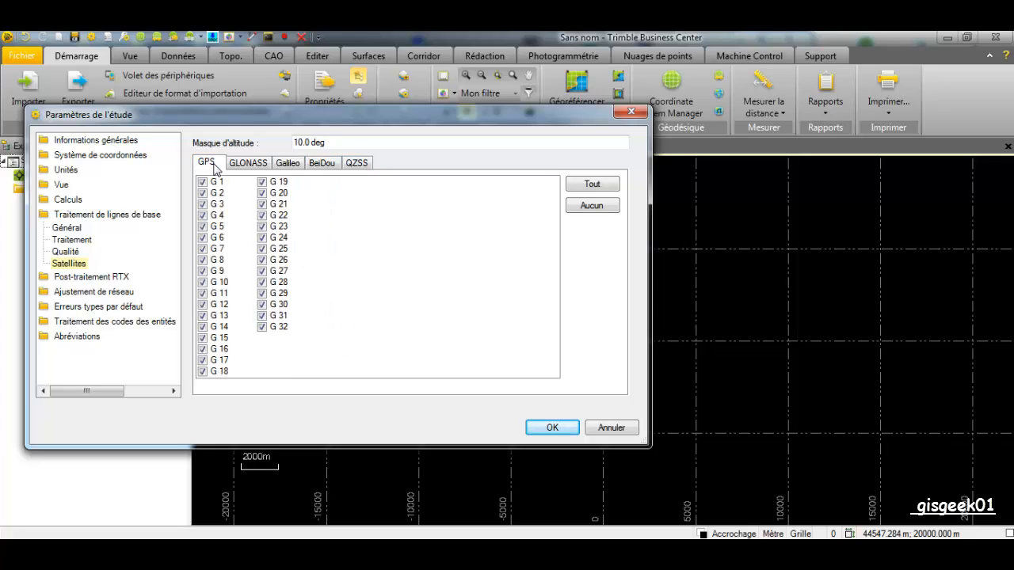
{"action": "left_click_drag", "start_coordinate": [340, 150], "coordinate": [274, 148]}
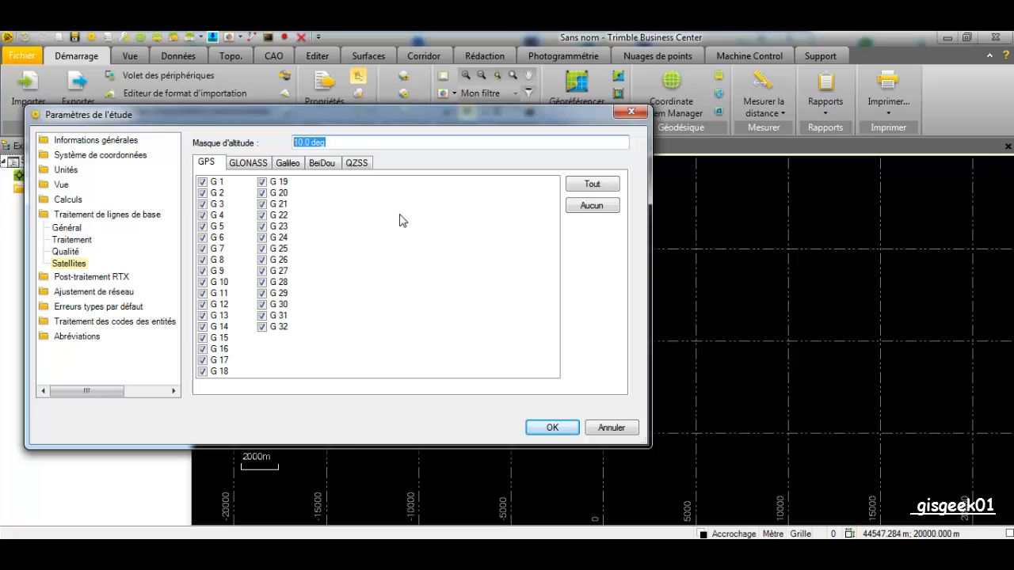
Check the general network adjustment options, then show the RTX post-processing page
{"action": "left_click", "coordinate": [106, 294]}
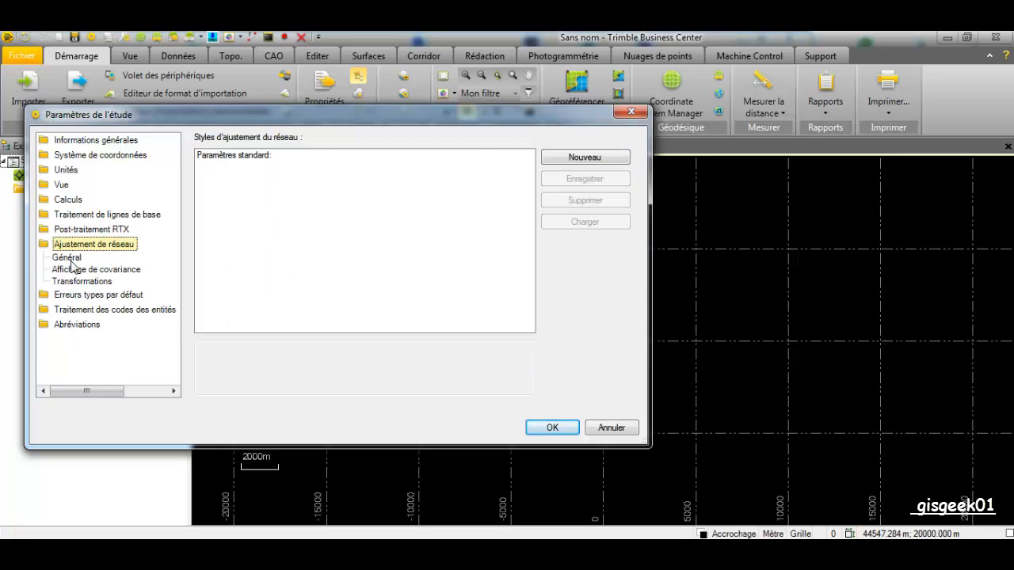
{"action": "left_click", "coordinate": [68, 259]}
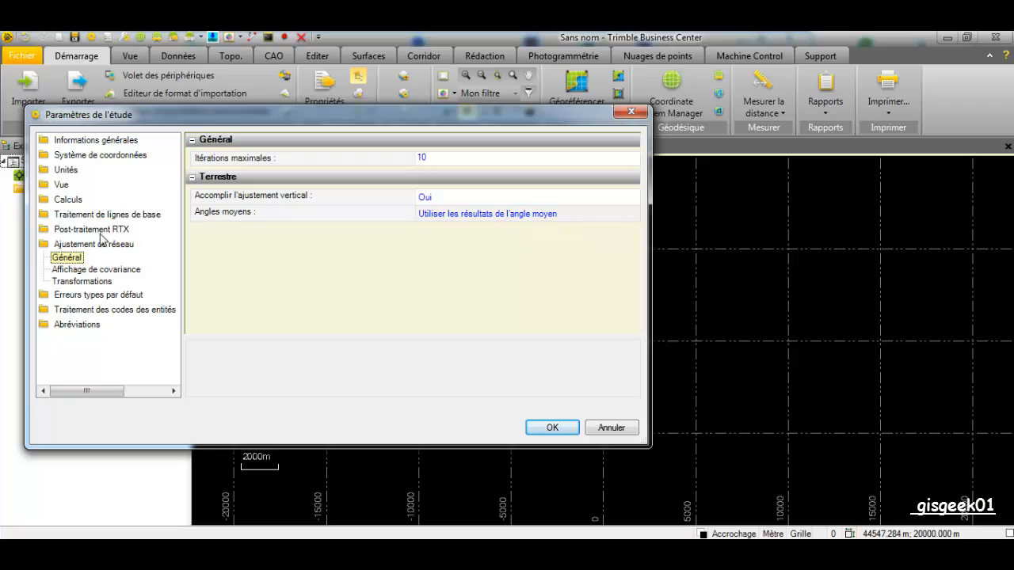
{"action": "left_click", "coordinate": [95, 230]}
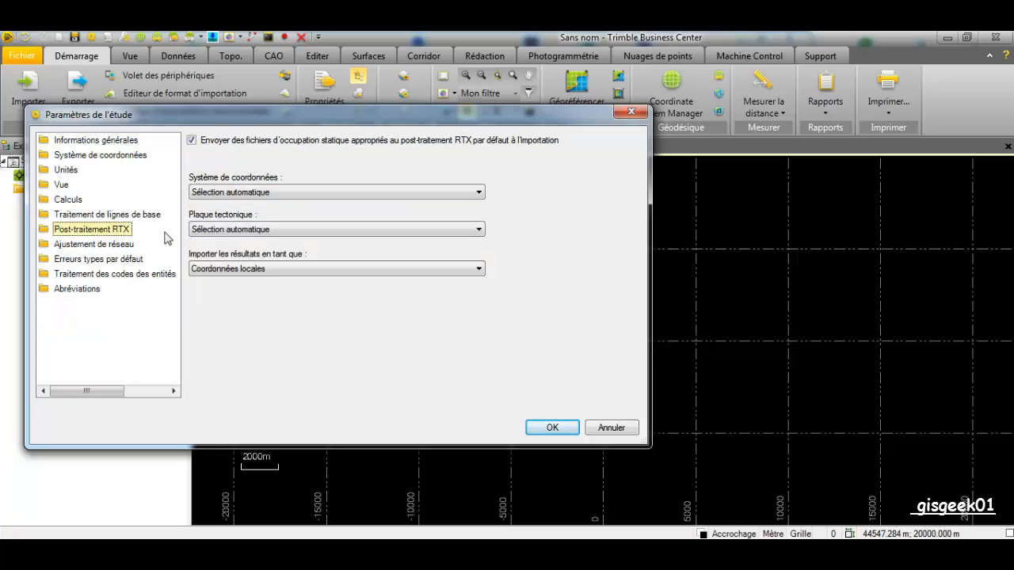
Close the project settings and reopen them from the File backstage
{"action": "left_click", "coordinate": [631, 114]}
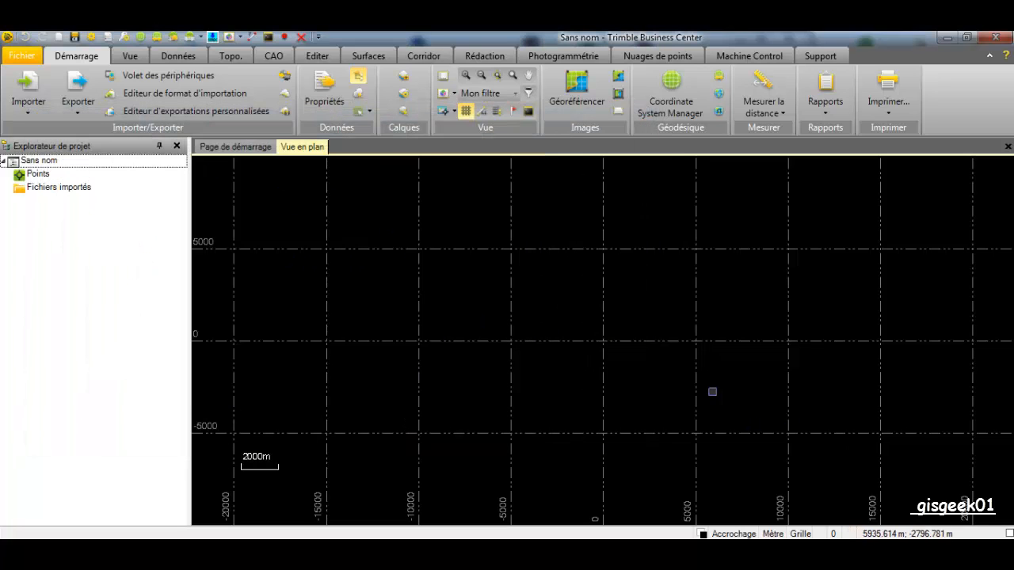
{"action": "left_click", "coordinate": [19, 57]}
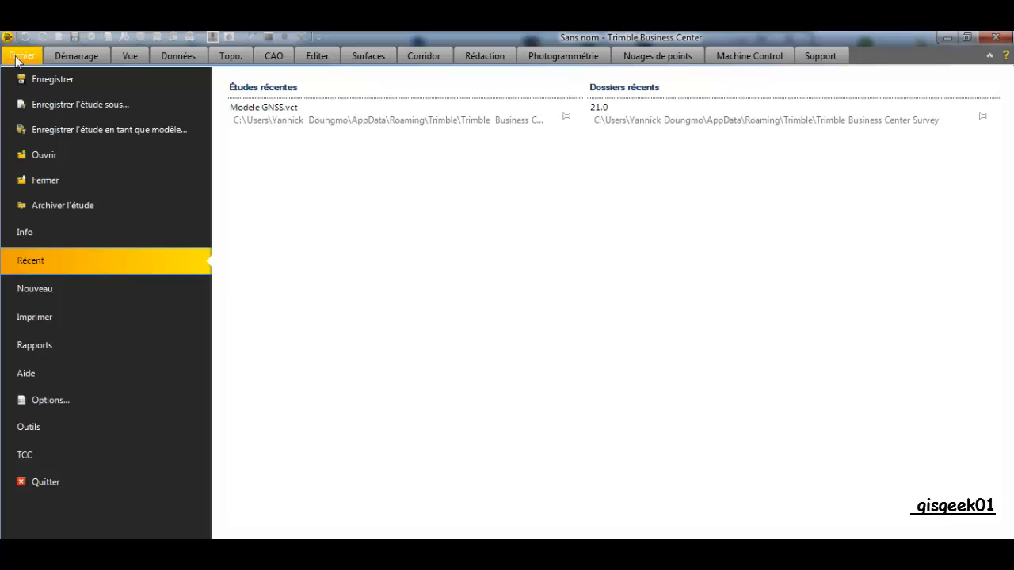
{"action": "left_click", "coordinate": [104, 36]}
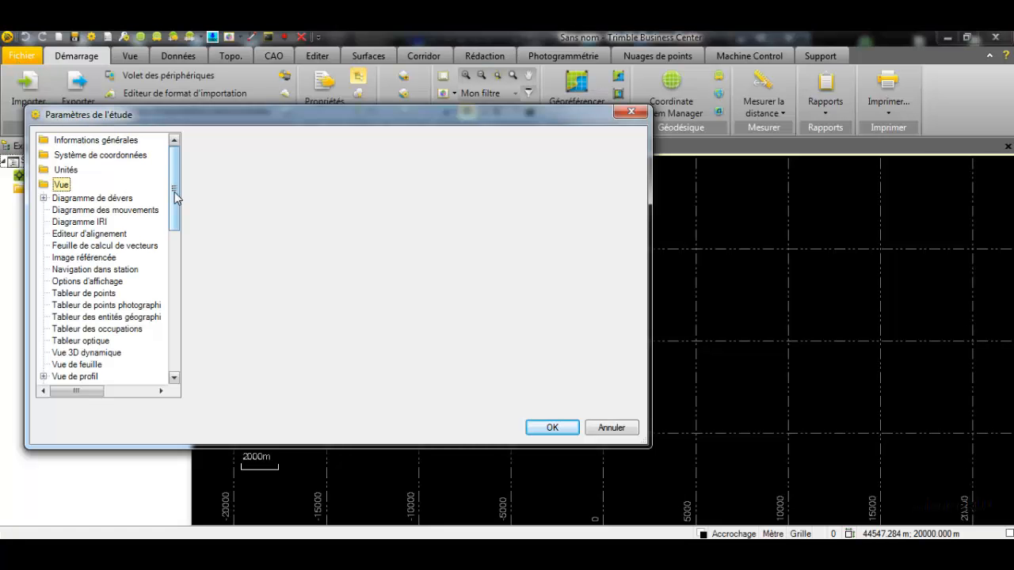
Keep the Est, Nord, Altitude coordinate order and review distance unit and precision
{"action": "left_click", "coordinate": [70, 170]}
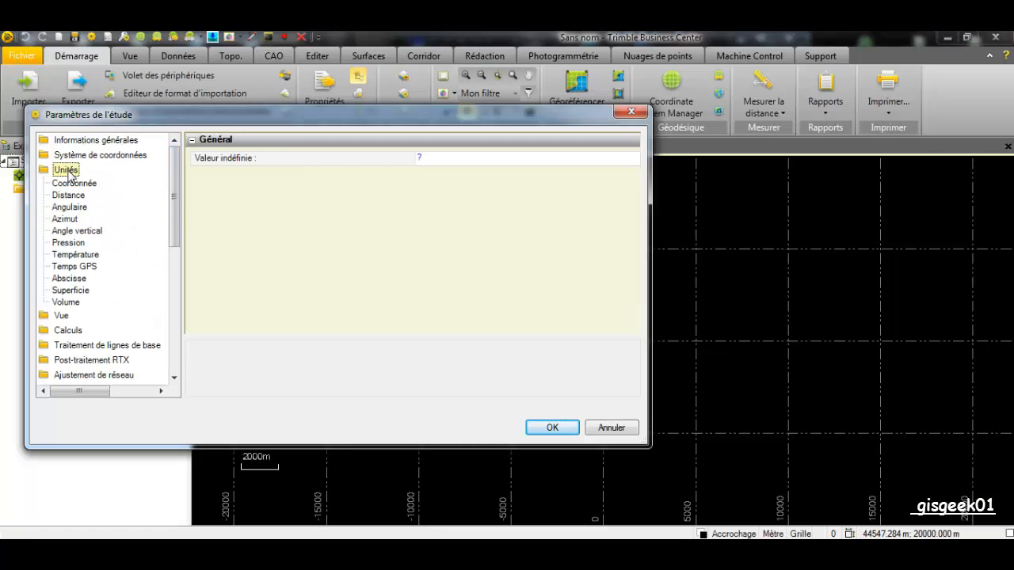
{"action": "left_click", "coordinate": [74, 185]}
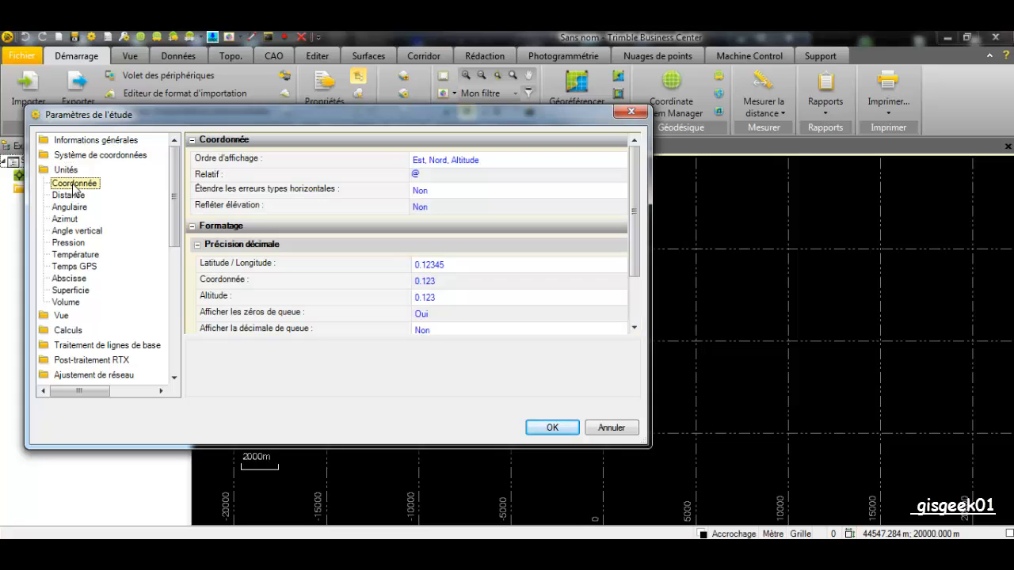
{"action": "left_click", "coordinate": [519, 160]}
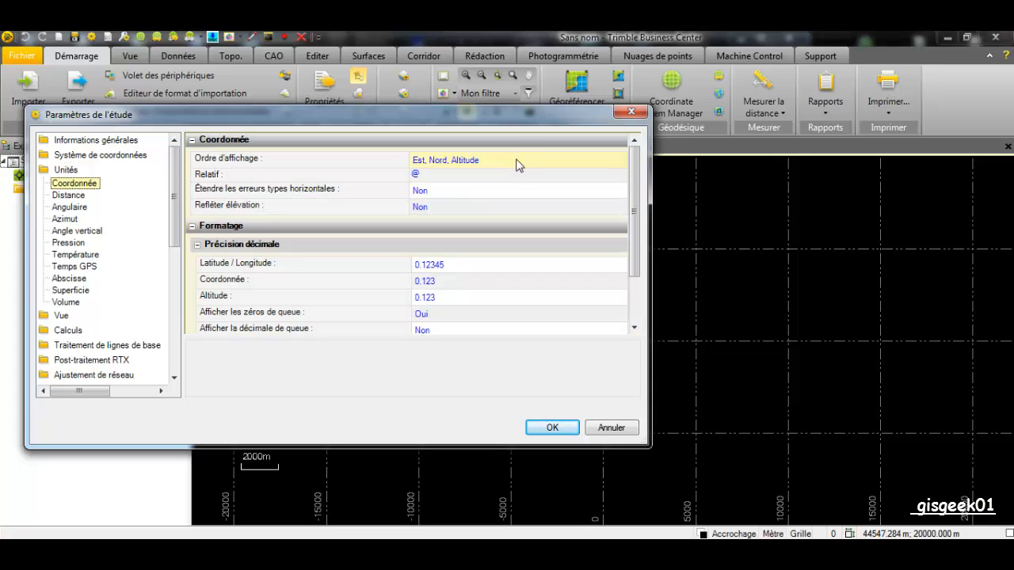
{"action": "left_click", "coordinate": [518, 161]}
{"action": "left_click", "coordinate": [518, 161]}
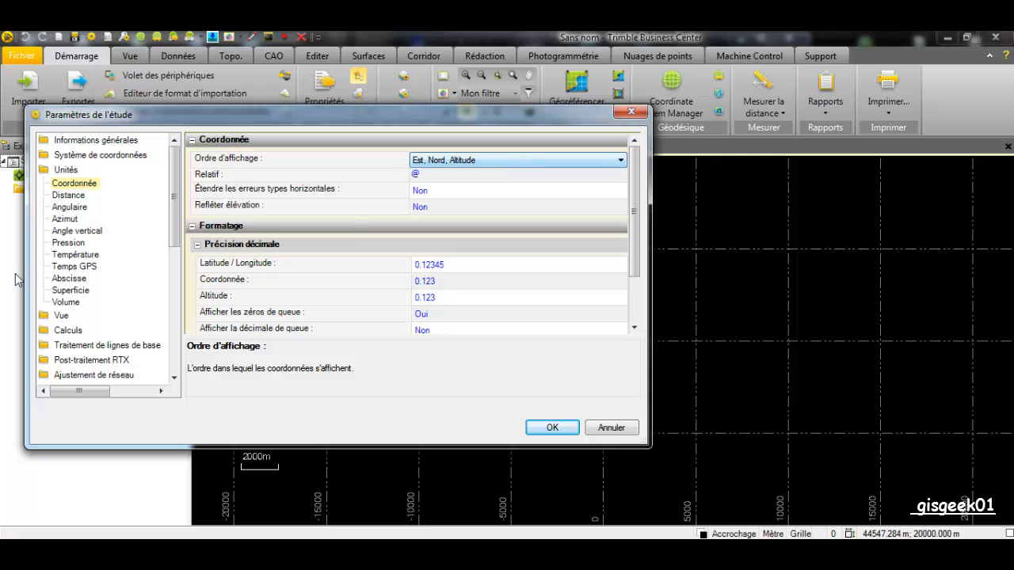
{"action": "left_click", "coordinate": [68, 196]}
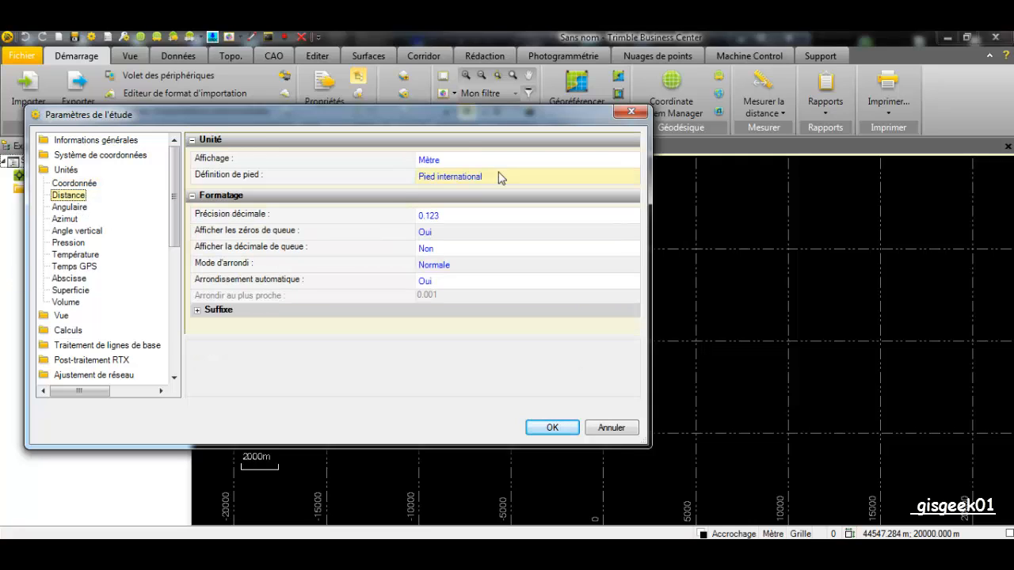
{"action": "left_click", "coordinate": [448, 160]}
{"action": "left_click", "coordinate": [319, 221]}
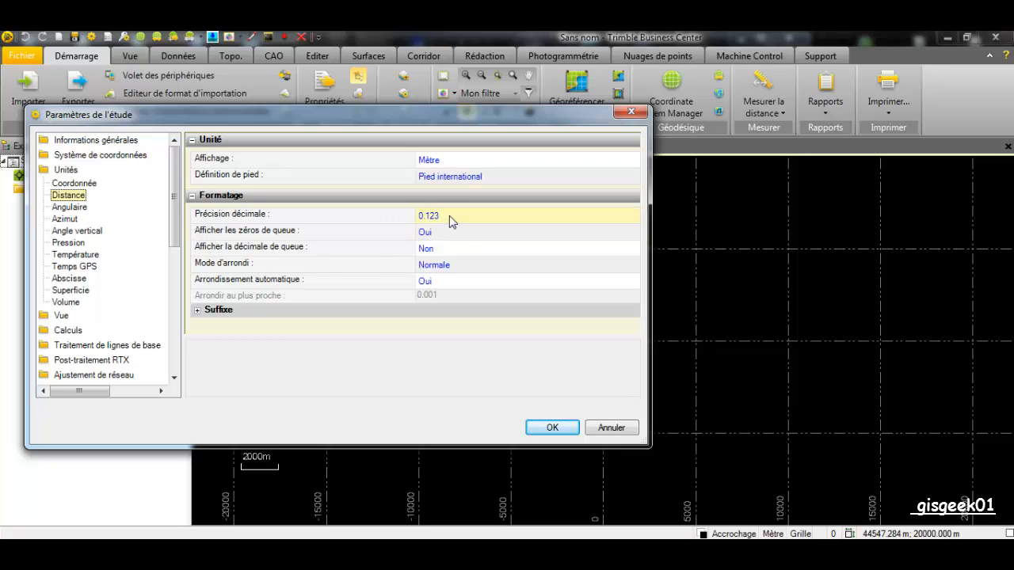
Set angular units to Grade, review remaining units, then show the coordinate system summary
{"action": "left_click", "coordinate": [70, 207]}
{"action": "left_click", "coordinate": [529, 160]}
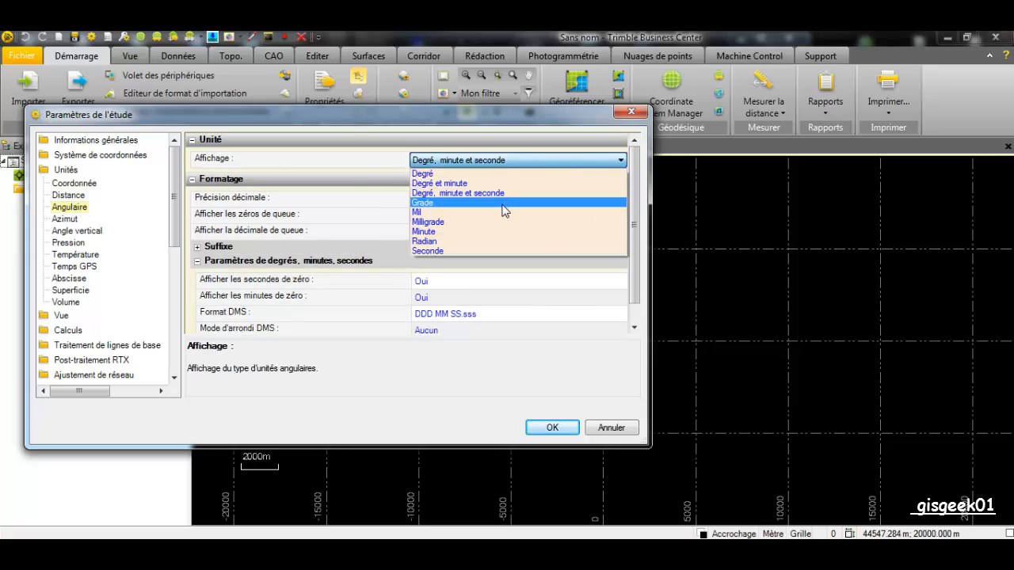
{"action": "left_click", "coordinate": [502, 203]}
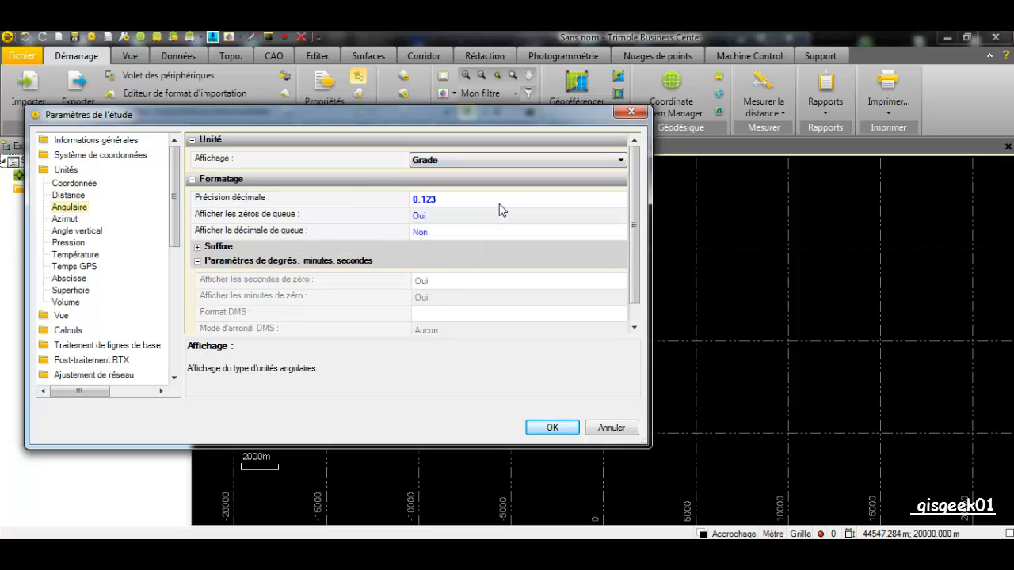
{"action": "left_click", "coordinate": [76, 244]}
{"action": "left_click", "coordinate": [84, 255]}
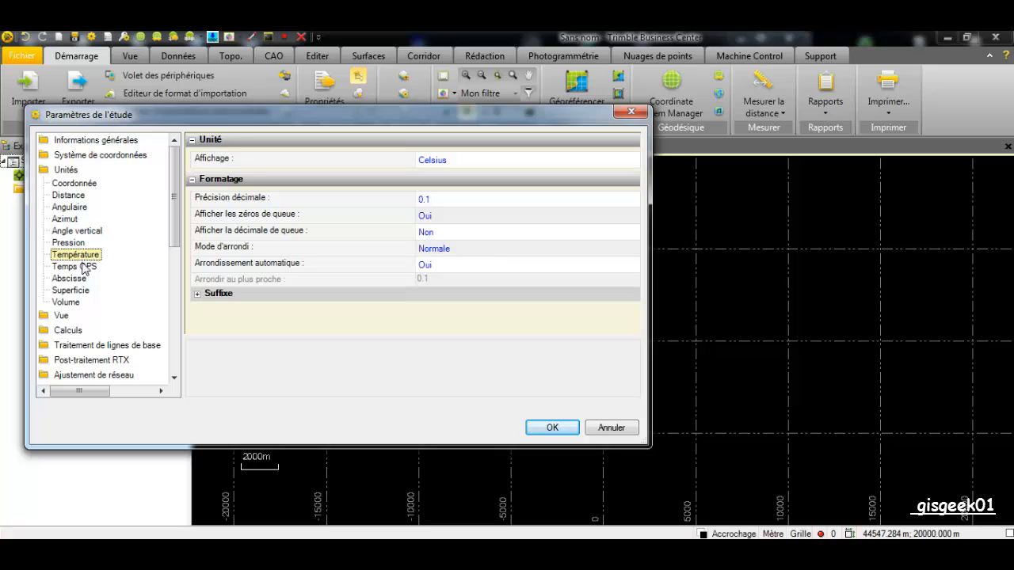
{"action": "left_click", "coordinate": [88, 267]}
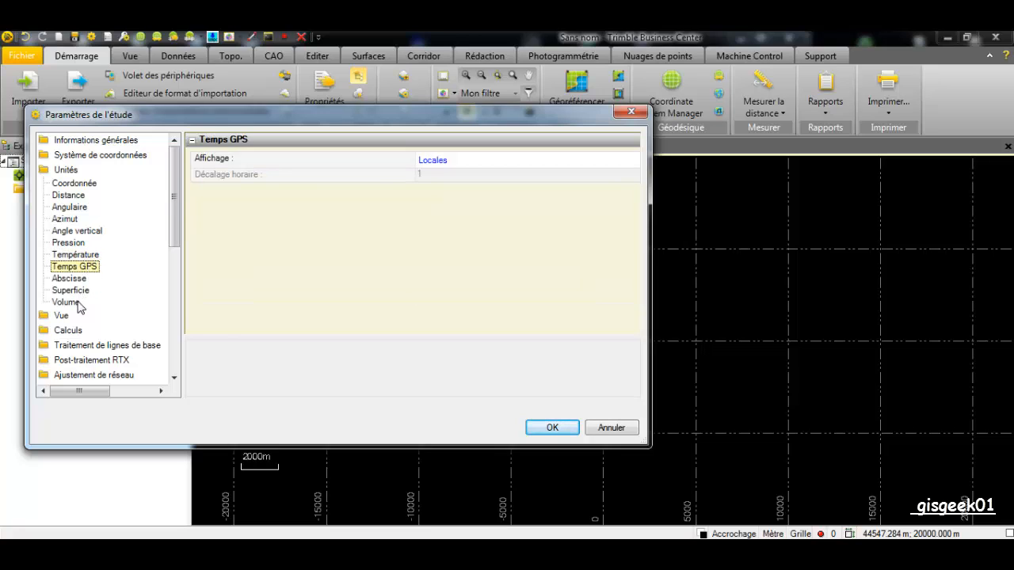
{"action": "left_click", "coordinate": [75, 293]}
{"action": "left_click", "coordinate": [74, 303]}
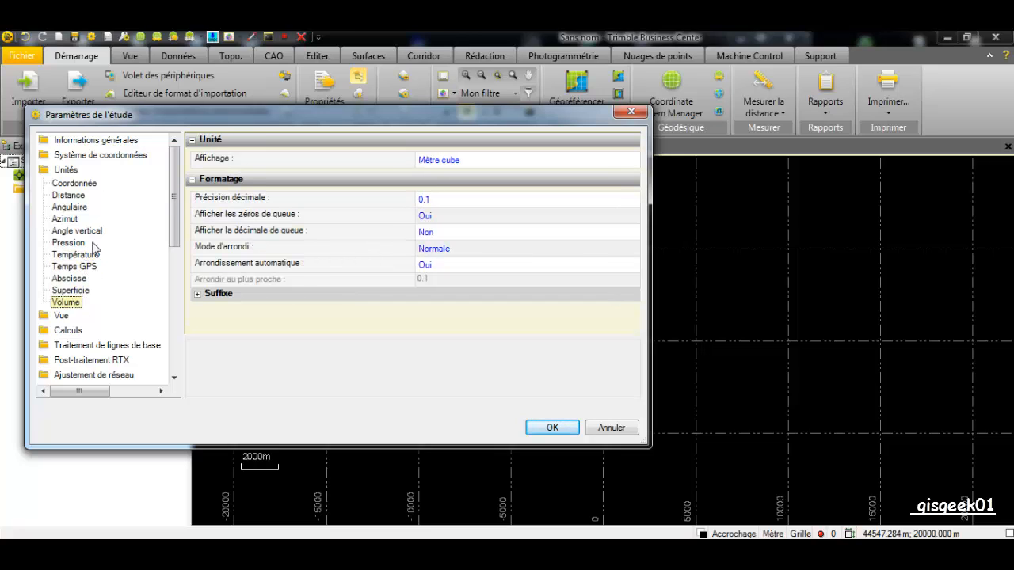
{"action": "left_click", "coordinate": [107, 157]}
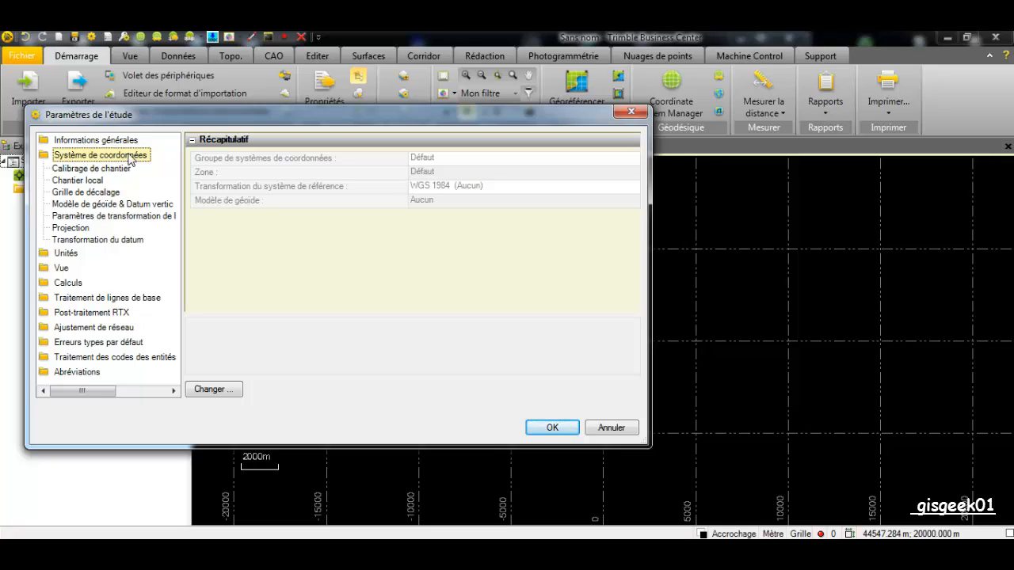
Choose the UTM zone 32 North coordinate system with the WGS 1972 datum
{"action": "left_click", "coordinate": [218, 391]}
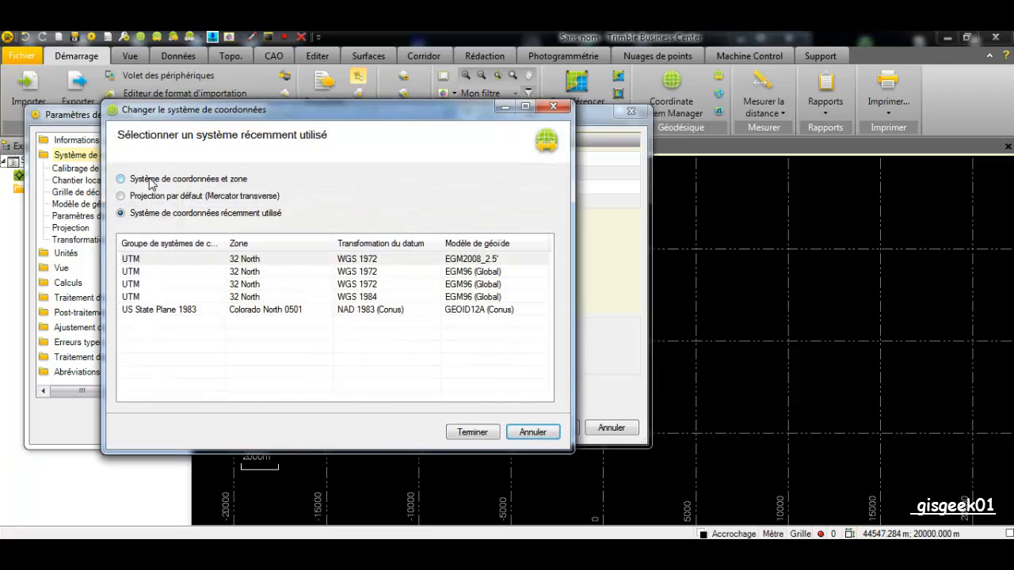
{"action": "left_click", "coordinate": [156, 179]}
{"action": "left_click", "coordinate": [149, 369]}
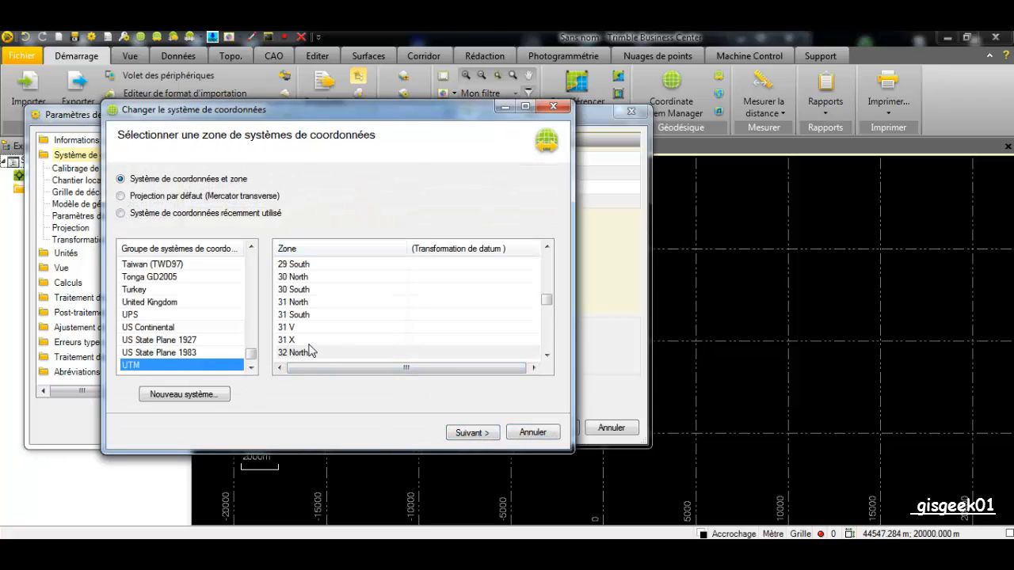
{"action": "left_click", "coordinate": [307, 354]}
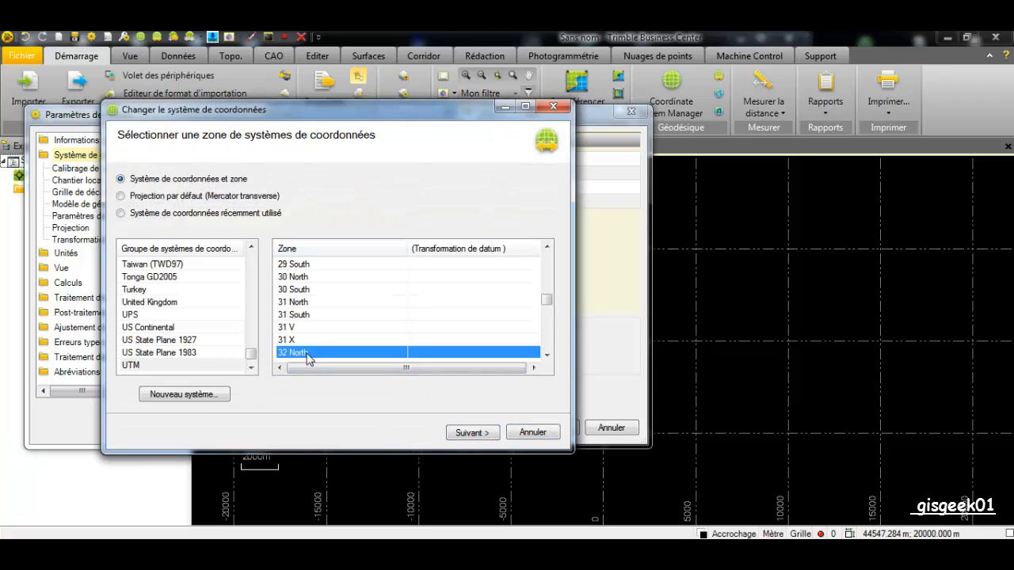
{"action": "left_click", "coordinate": [485, 436]}
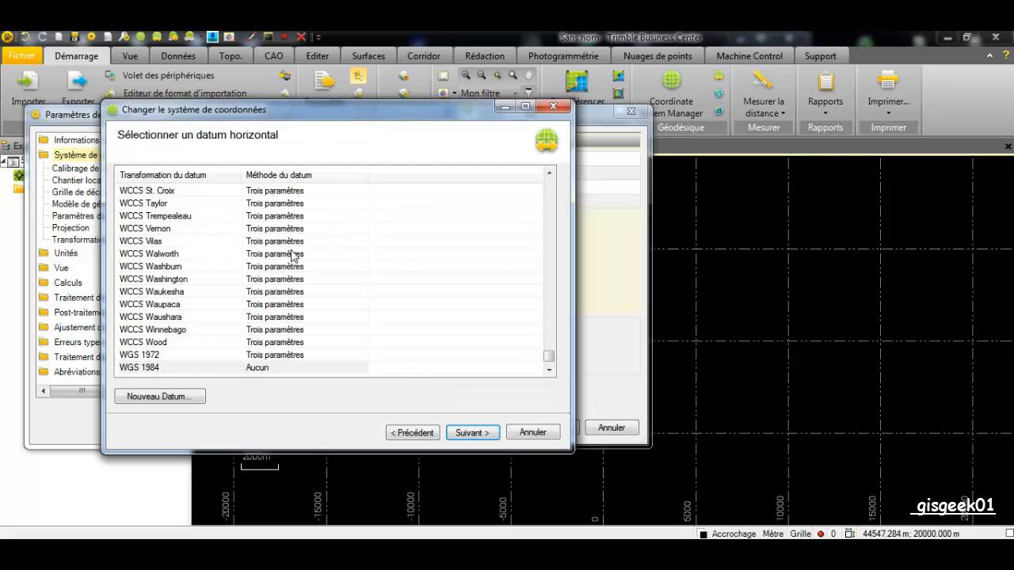
{"action": "left_click", "coordinate": [194, 355]}
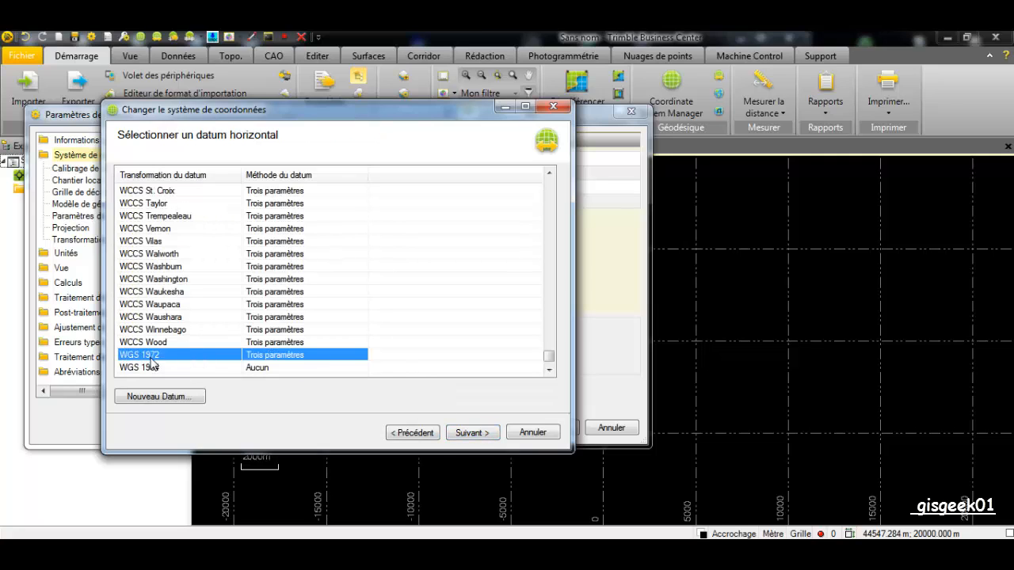
{"action": "left_click", "coordinate": [460, 436]}
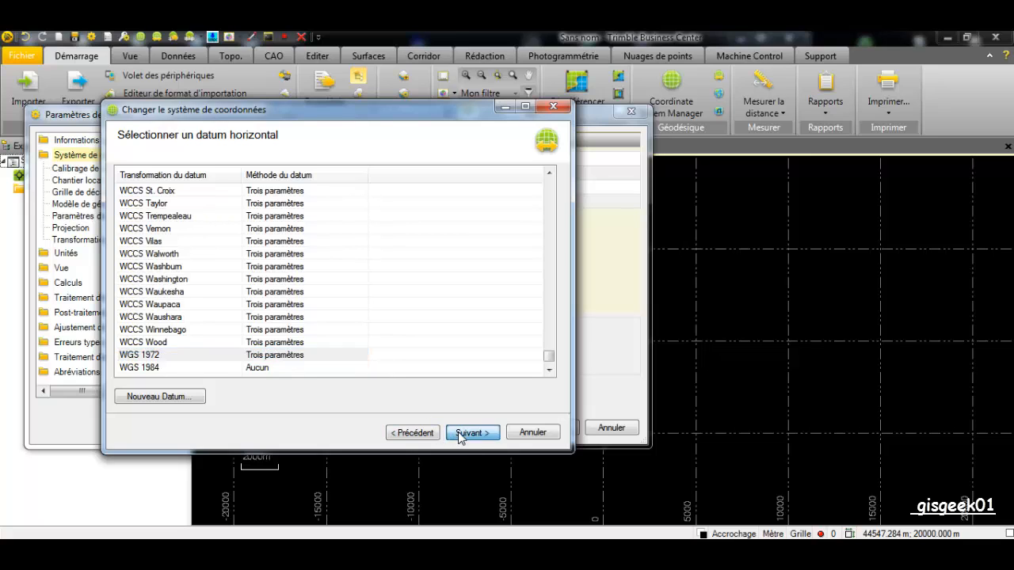
Pick the EGM08_2.5' geoid at topographic quality and finish the change
{"action": "left_click", "coordinate": [300, 203]}
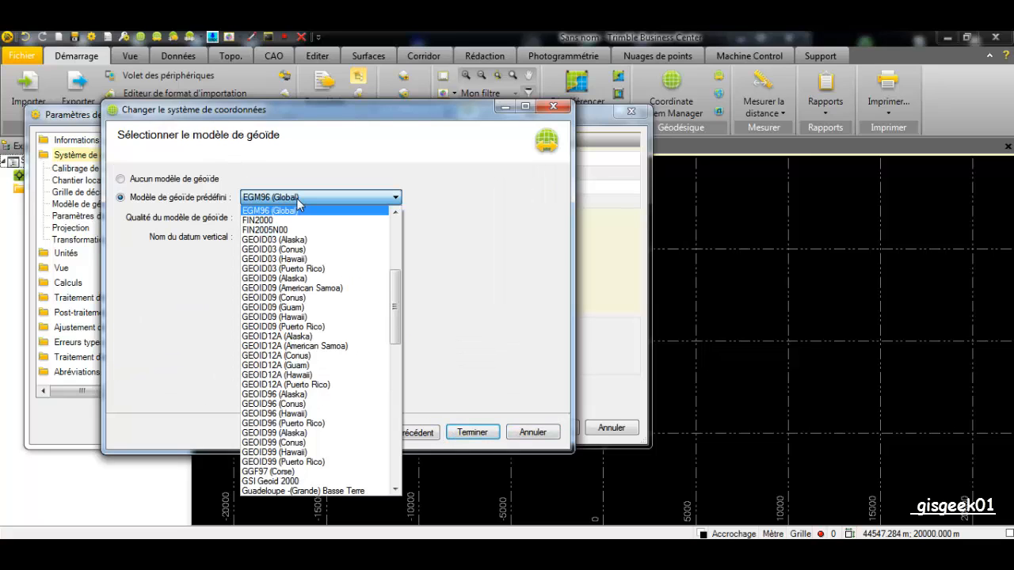
{"action": "scroll", "coordinate": [309, 240], "scroll_direction": "up", "scroll_amount": 1}
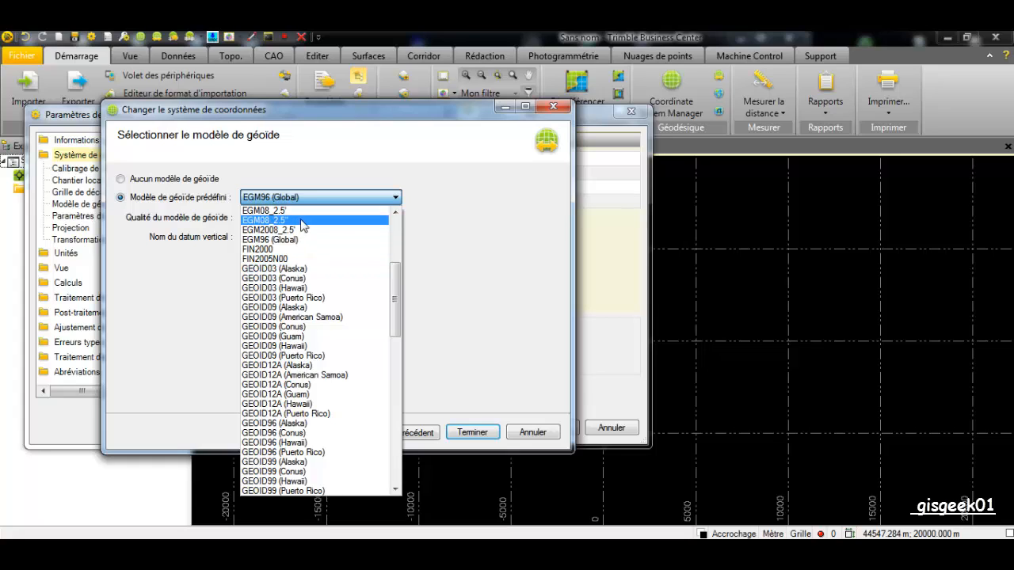
{"action": "left_click", "coordinate": [298, 211]}
{"action": "left_click", "coordinate": [301, 217]}
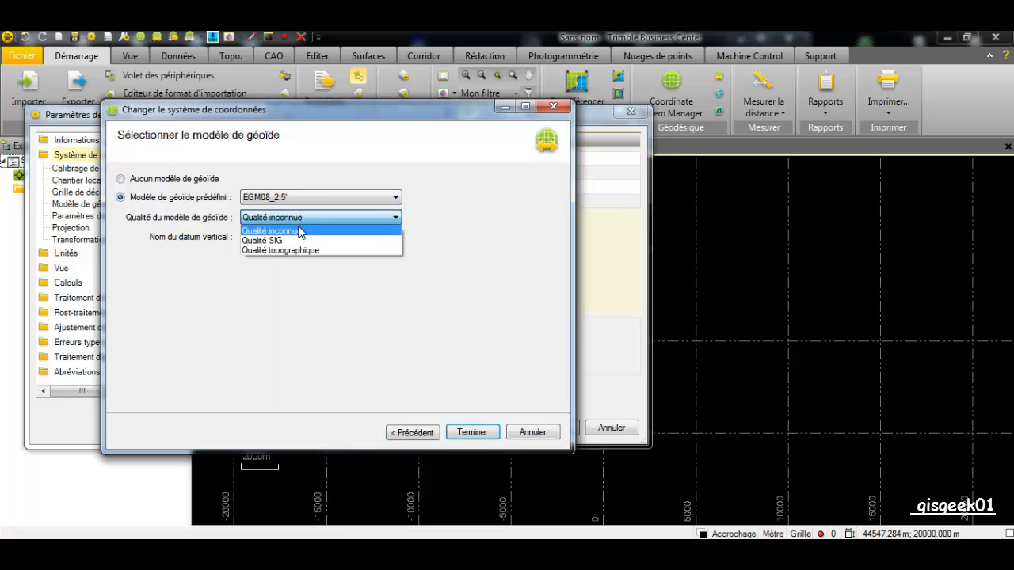
{"action": "left_click", "coordinate": [300, 250]}
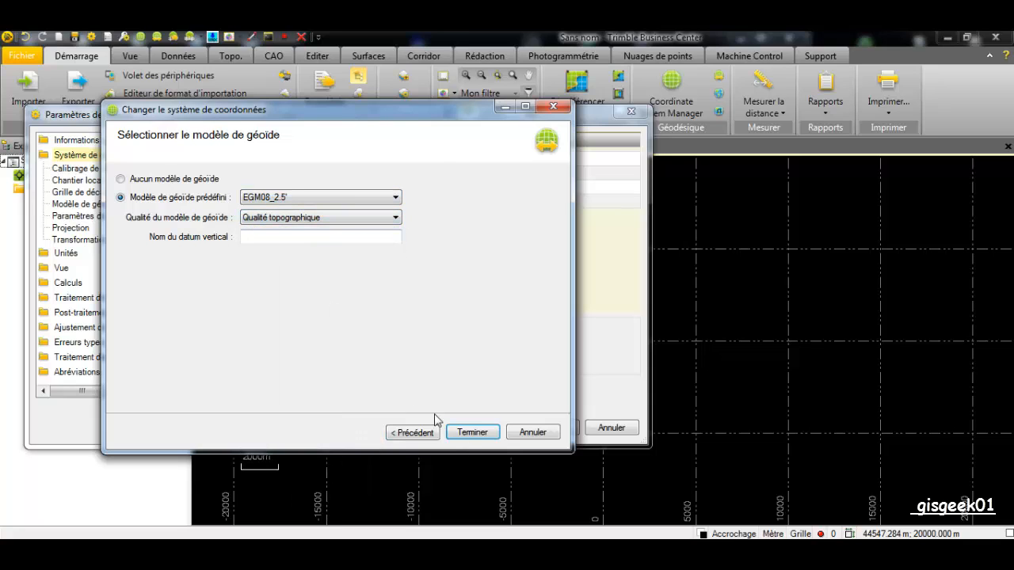
{"action": "left_click", "coordinate": [472, 433]}
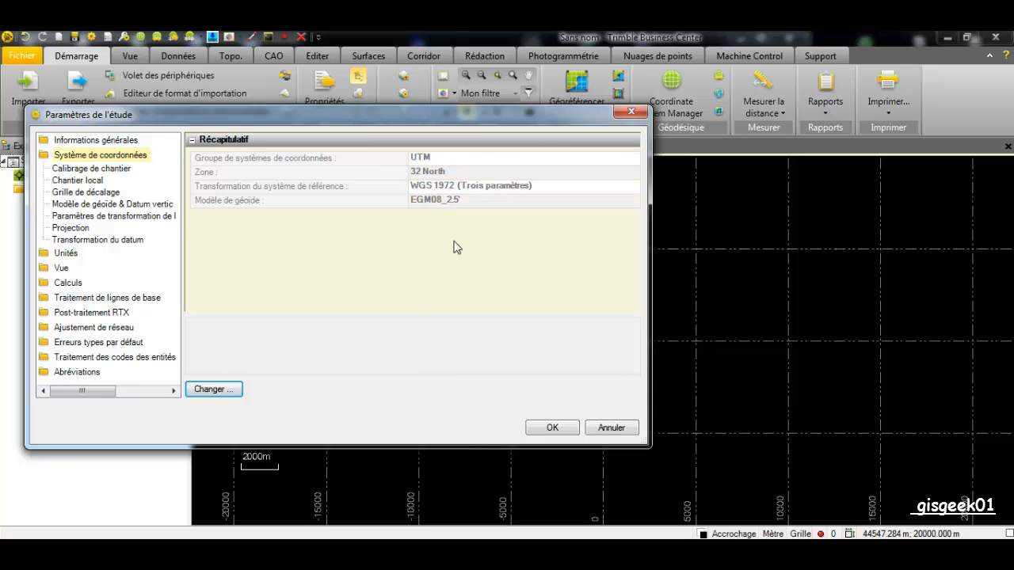
Enter the company name in the project's company information
{"action": "left_click", "coordinate": [111, 140]}
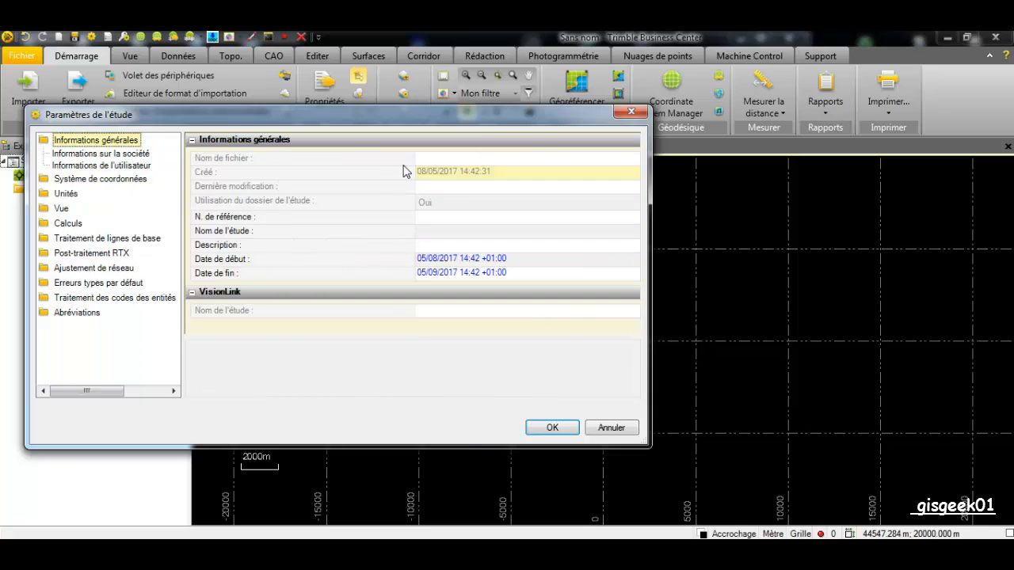
{"action": "left_click", "coordinate": [89, 154]}
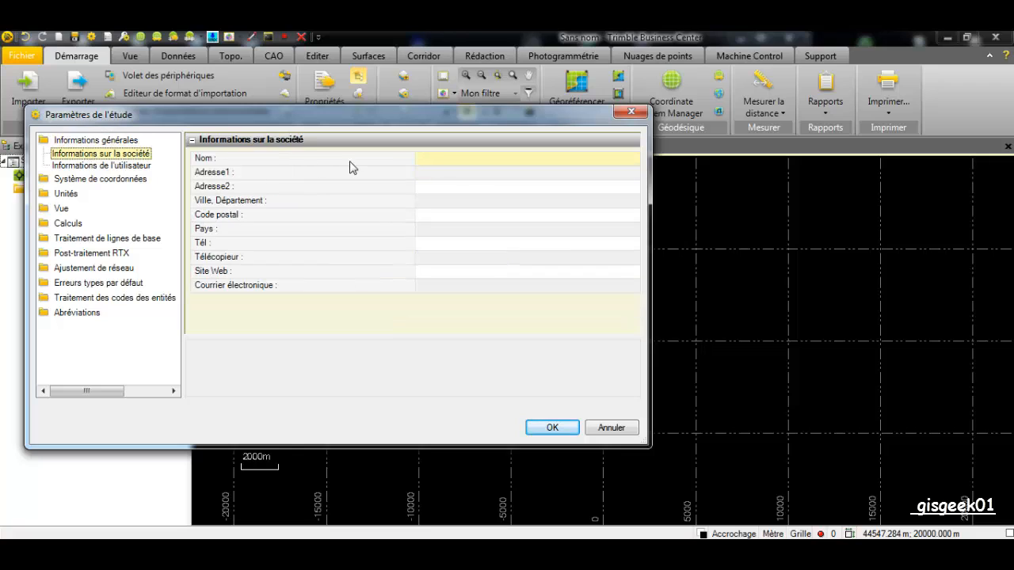
{"action": "left_click", "coordinate": [444, 164]}
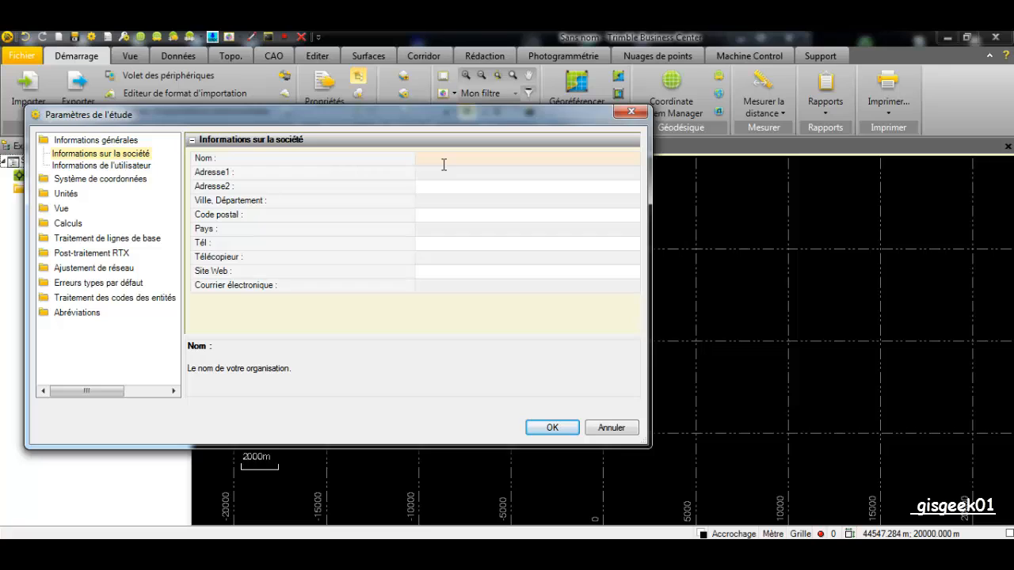
{"action": "type", "text": "Yourself"}
Enter the office user's name and phone number and the field operator's e-mail address
{"action": "left_click", "coordinate": [119, 166]}
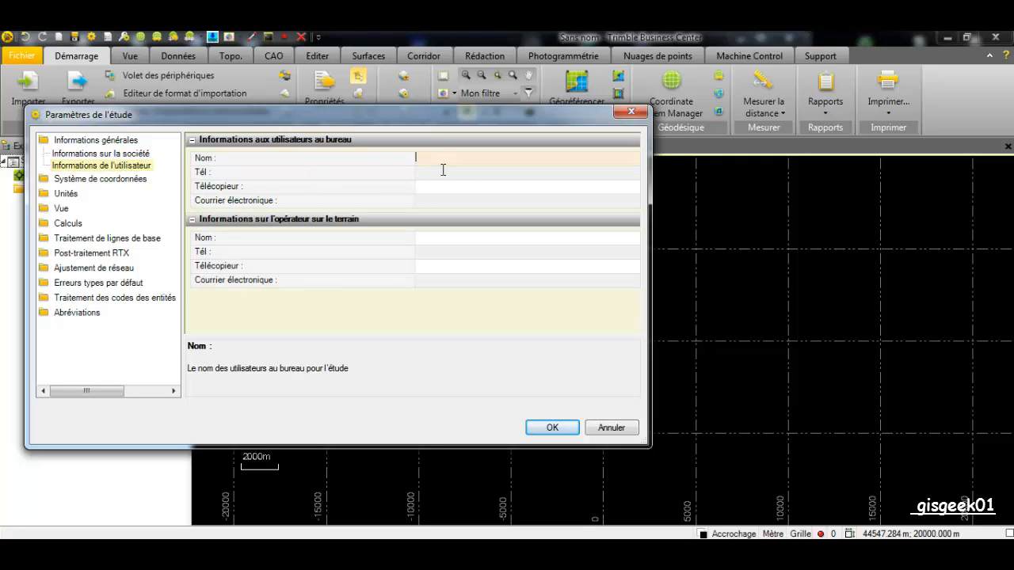
{"action": "type", "text": "gisgeek01"}
{"action": "left_click", "coordinate": [444, 173]}
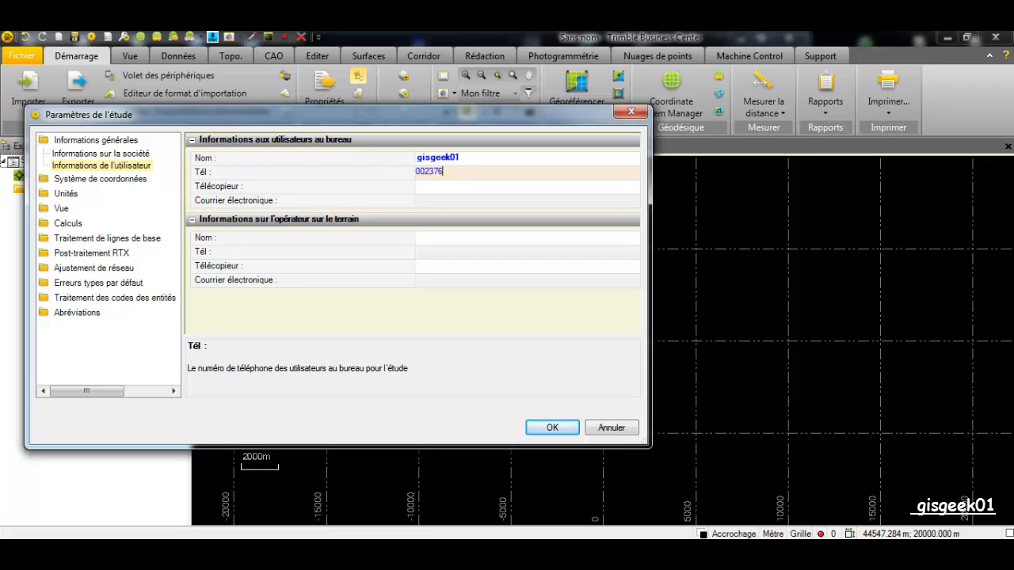
{"action": "left_click", "coordinate": [437, 283]}
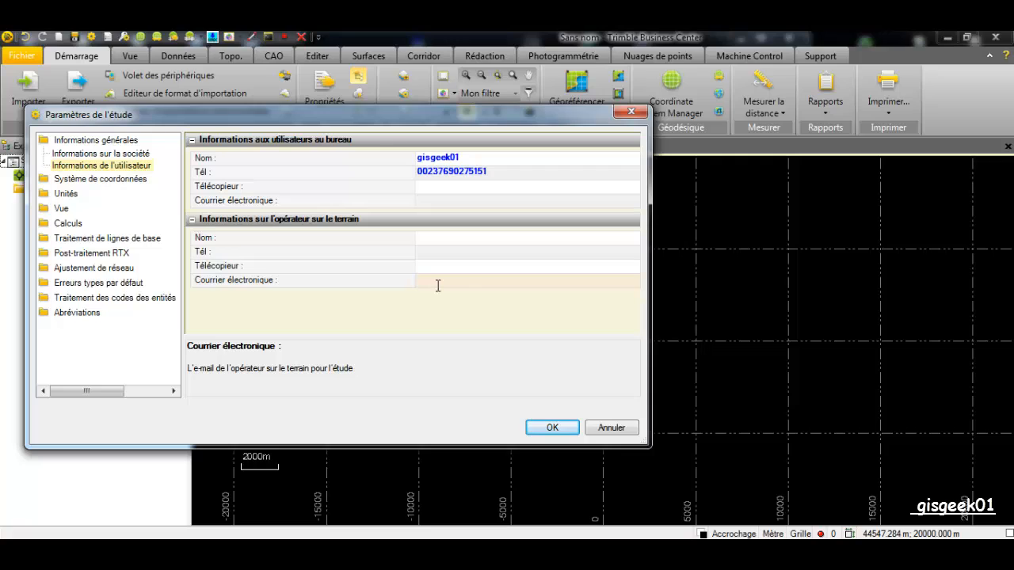
Confirm settings with OK, save the study template as GISGEEK01, and select its project root
{"action": "left_click", "coordinate": [564, 425]}
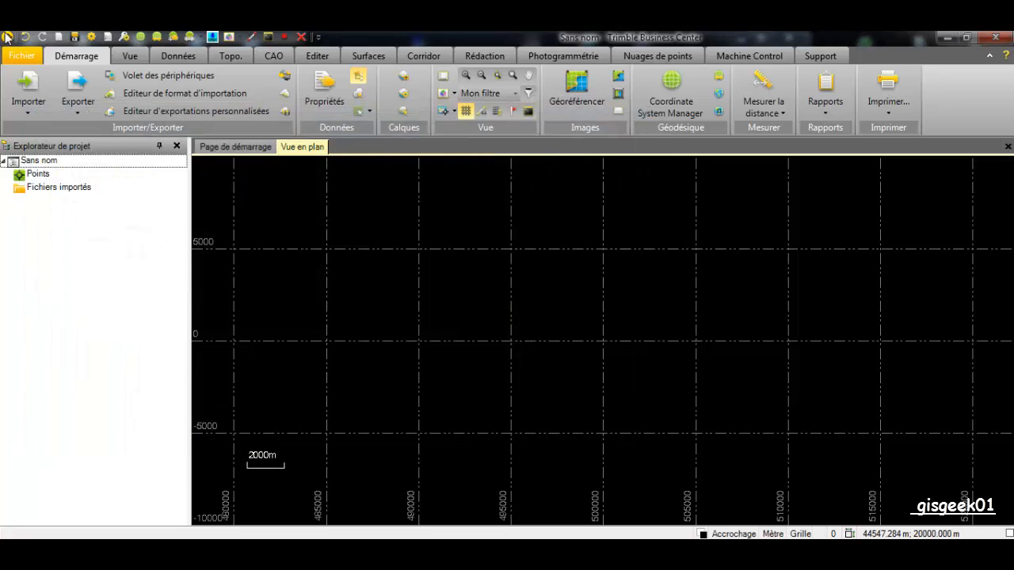
{"action": "left_click", "coordinate": [22, 55]}
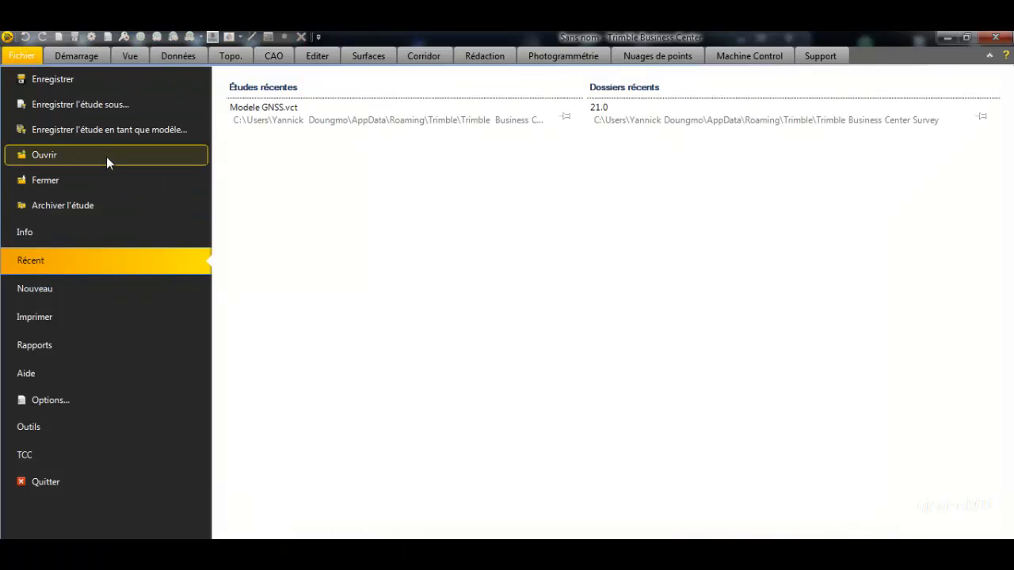
{"action": "left_click", "coordinate": [106, 131]}
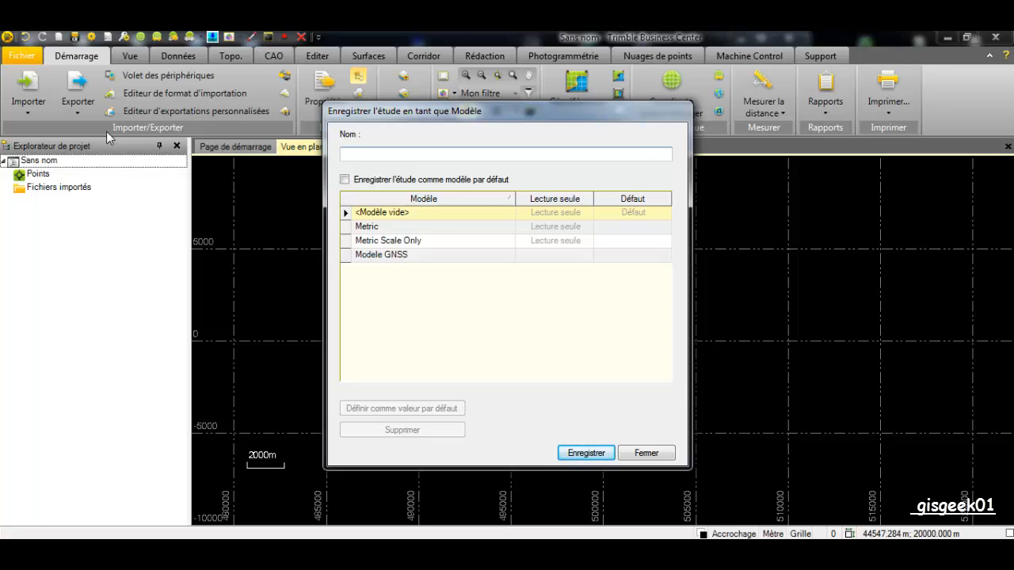
{"action": "type", "text": "GISGEEK01"}
{"action": "left_click", "coordinate": [587, 452]}
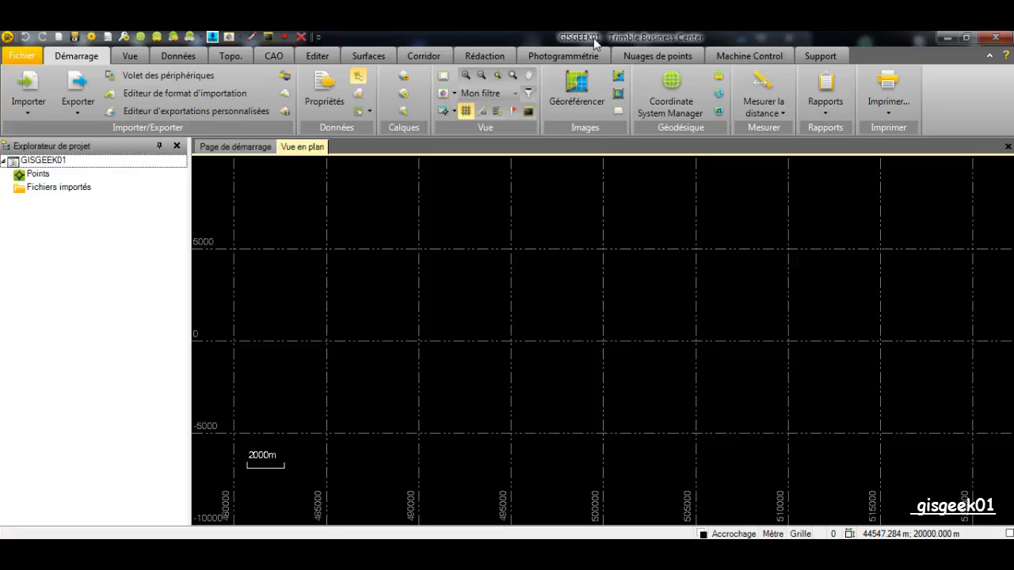
{"action": "left_click", "coordinate": [81, 161]}
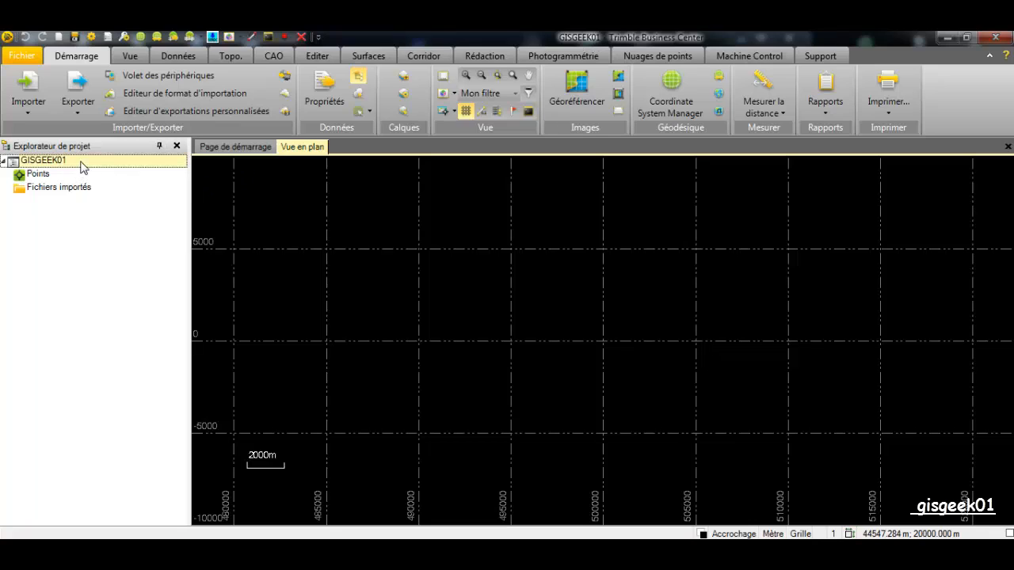